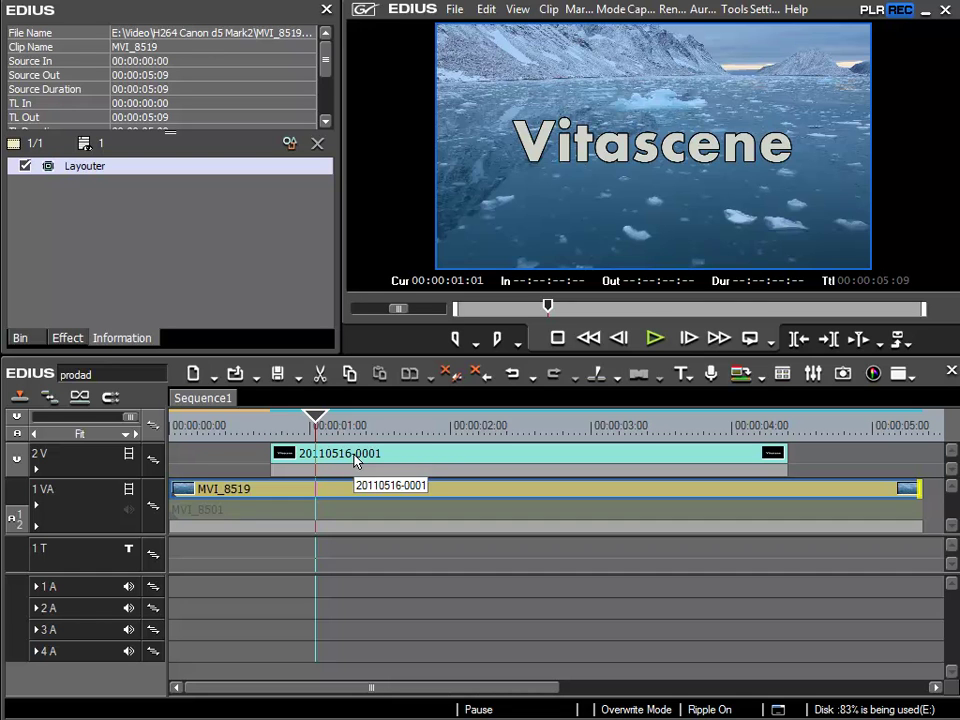
Step: Scrub the sequence to preview the 'Vitascene' title over clip MVI_8519
drag(325, 433, 422, 432)
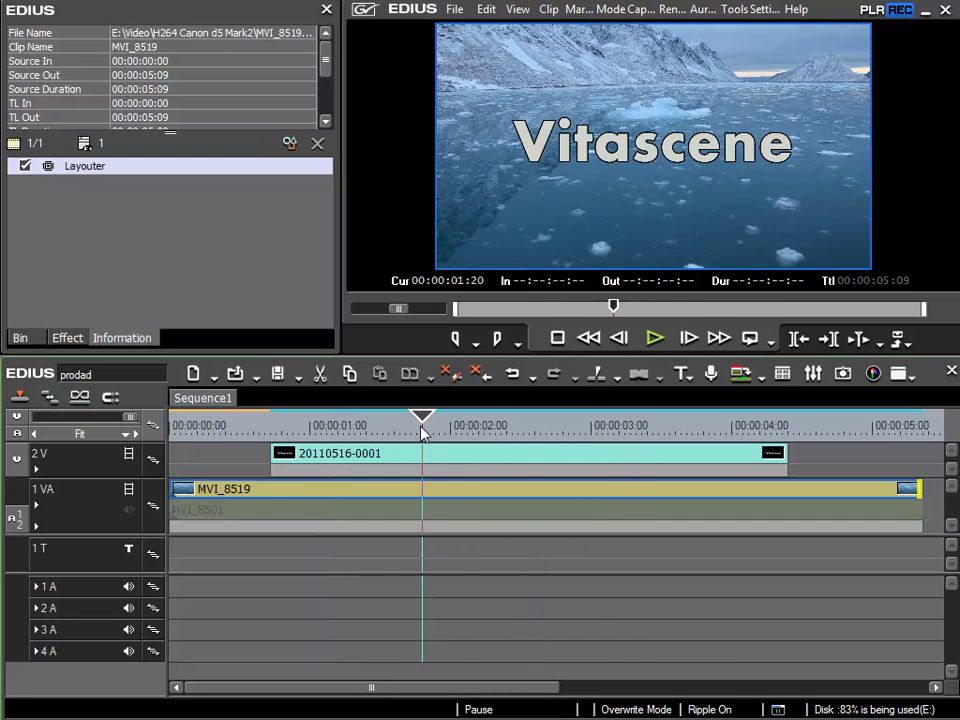
click(62, 341)
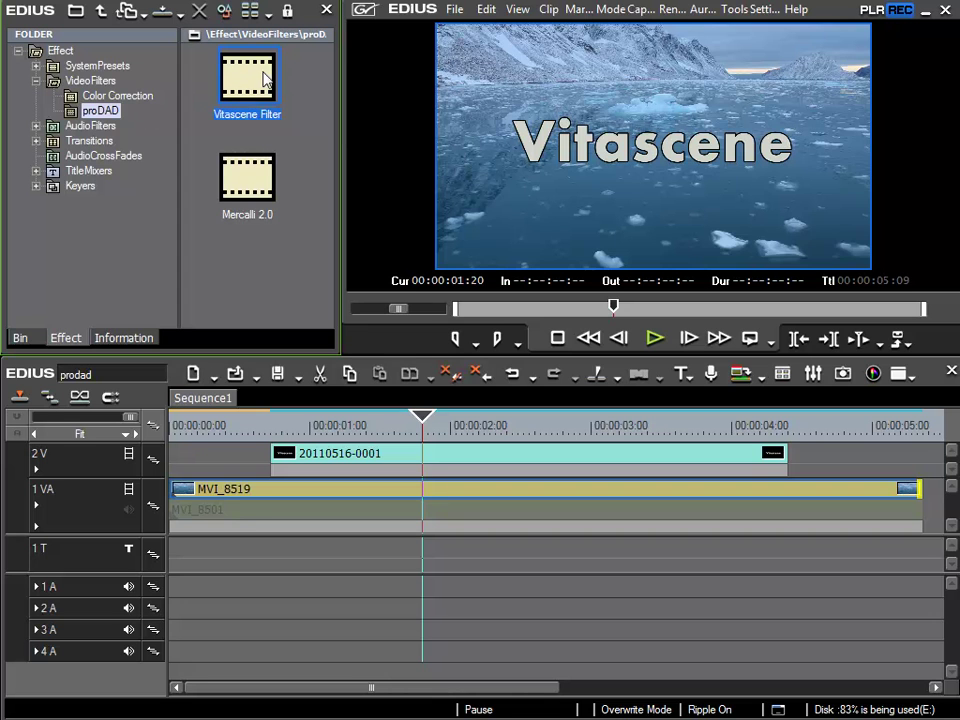
drag(230, 75, 381, 457)
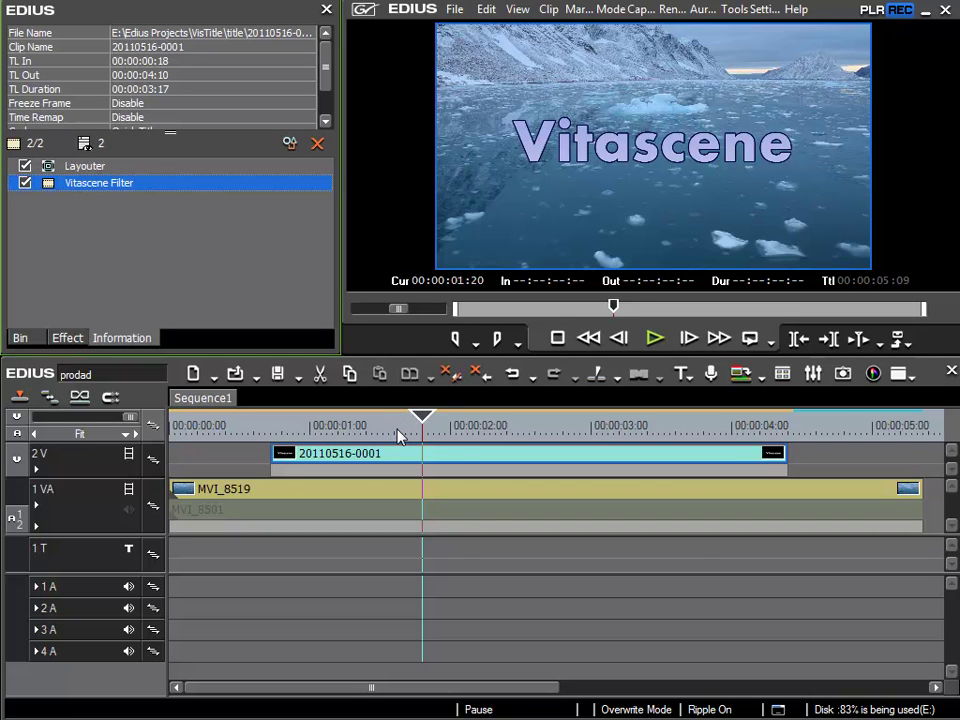
Step: In Vitascene, enlarge the preset area and preview Extreme Baby Sparkles #127 and Baby Sparkles #133
click(289, 146)
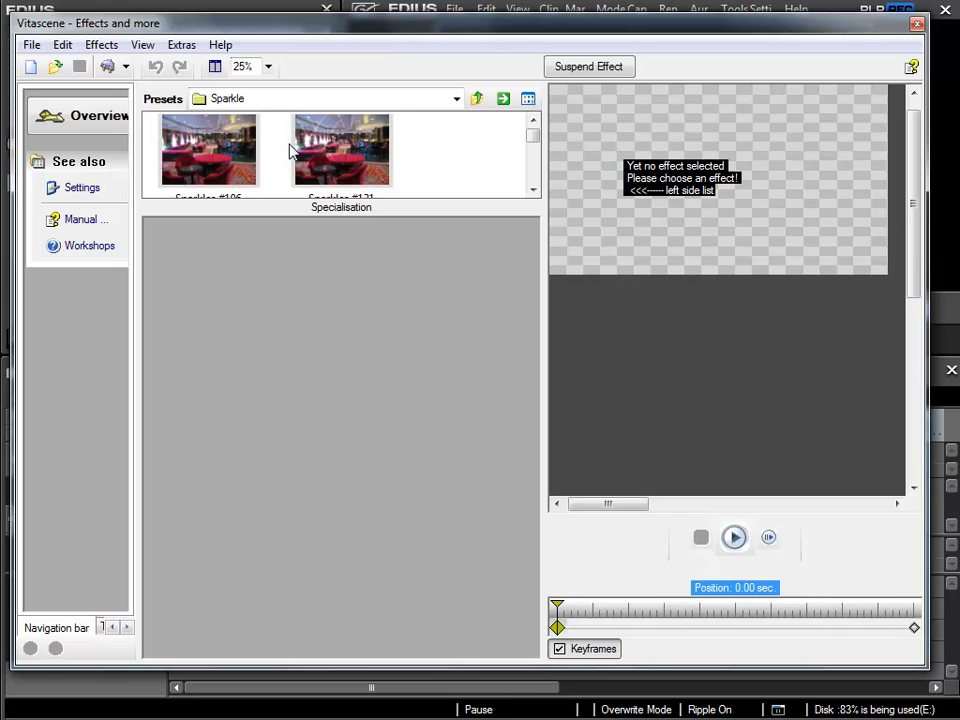
drag(401, 214, 402, 538)
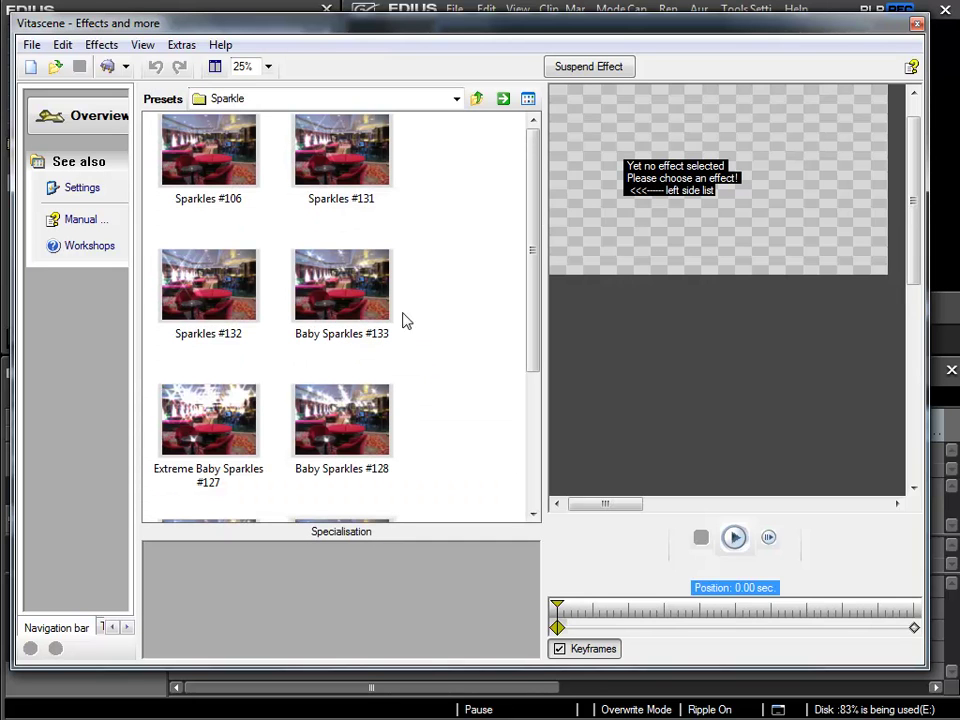
click(183, 420)
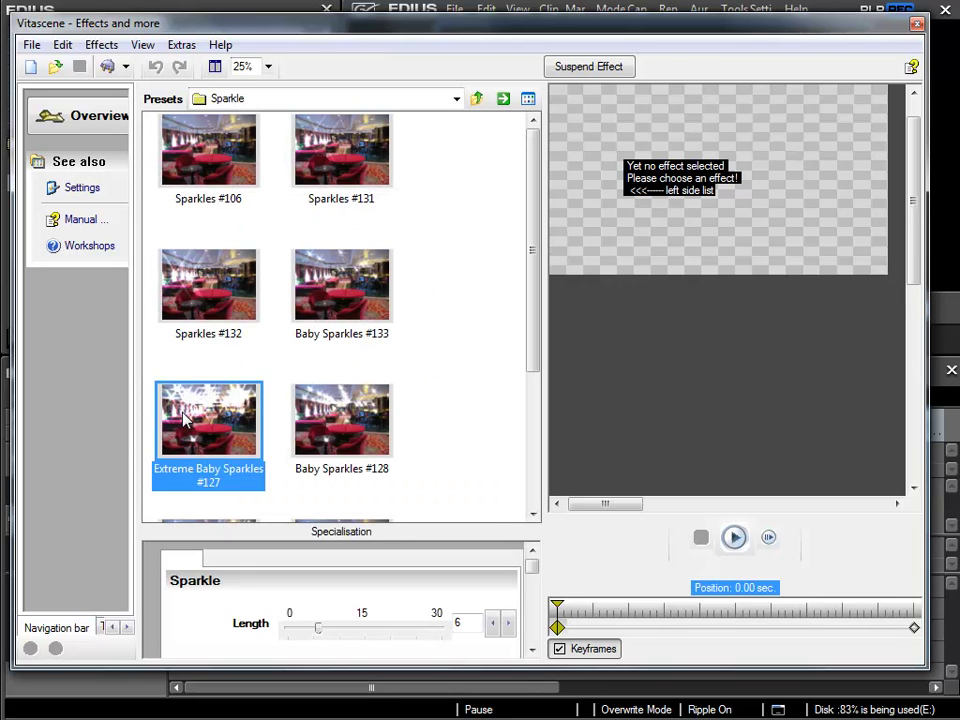
click(366, 289)
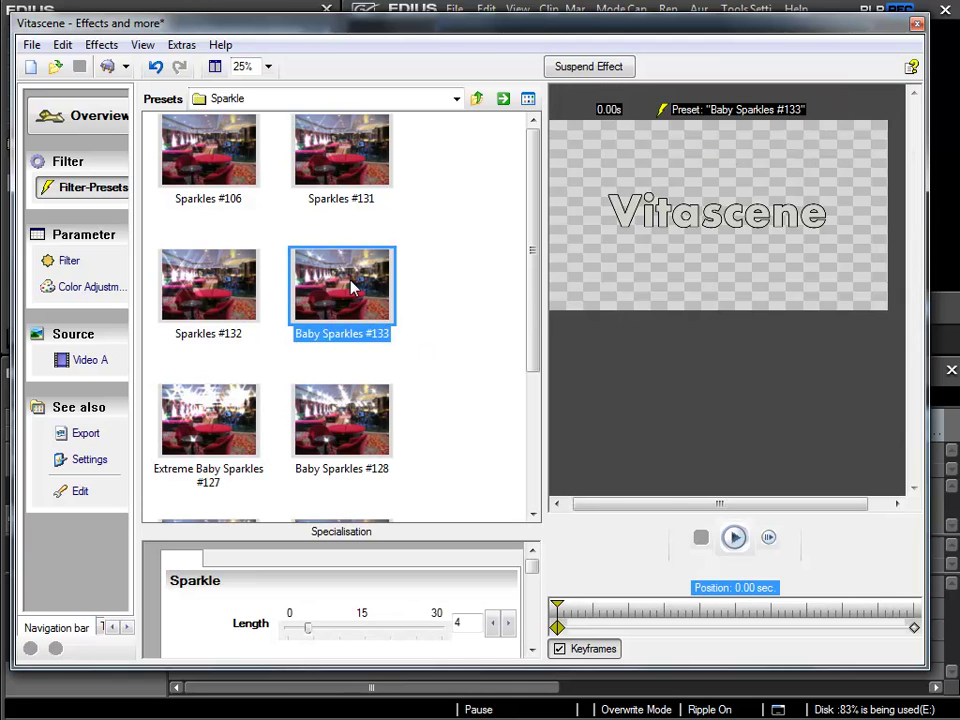
click(475, 99)
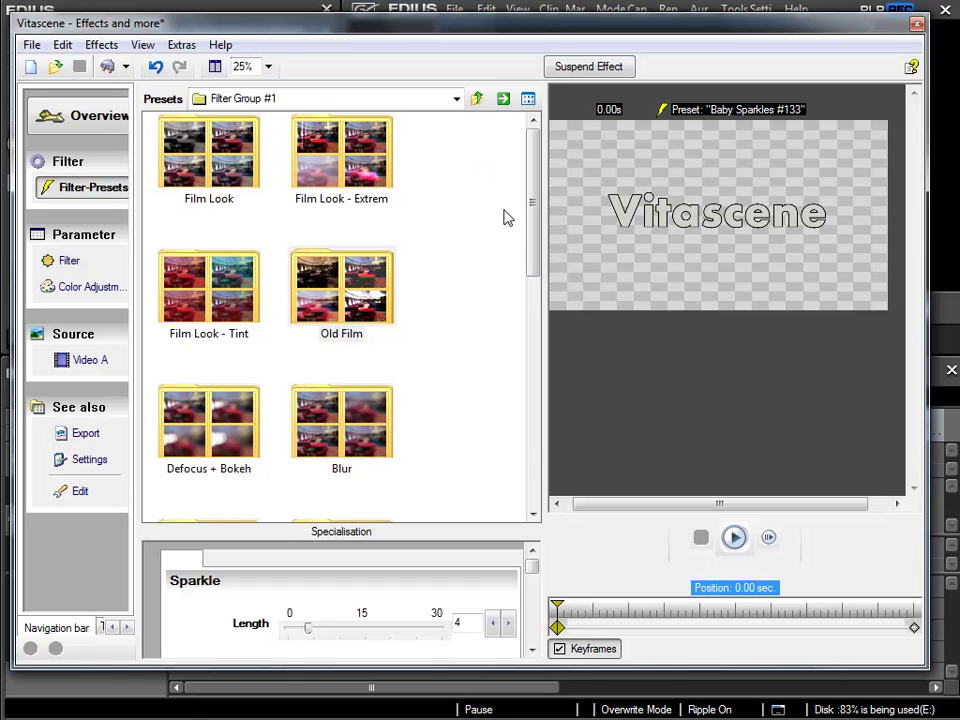
Step: Compare presets in the Rays folder, apply Spot #394, and return to EDIUS
drag(531, 199, 531, 306)
double_click(205, 272)
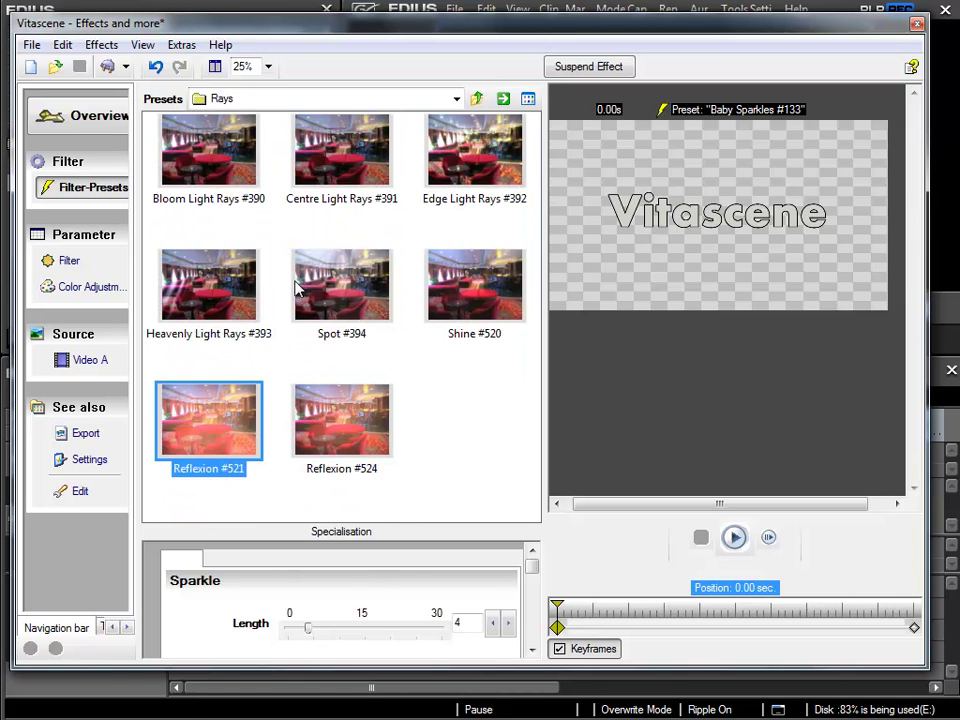
click(213, 428)
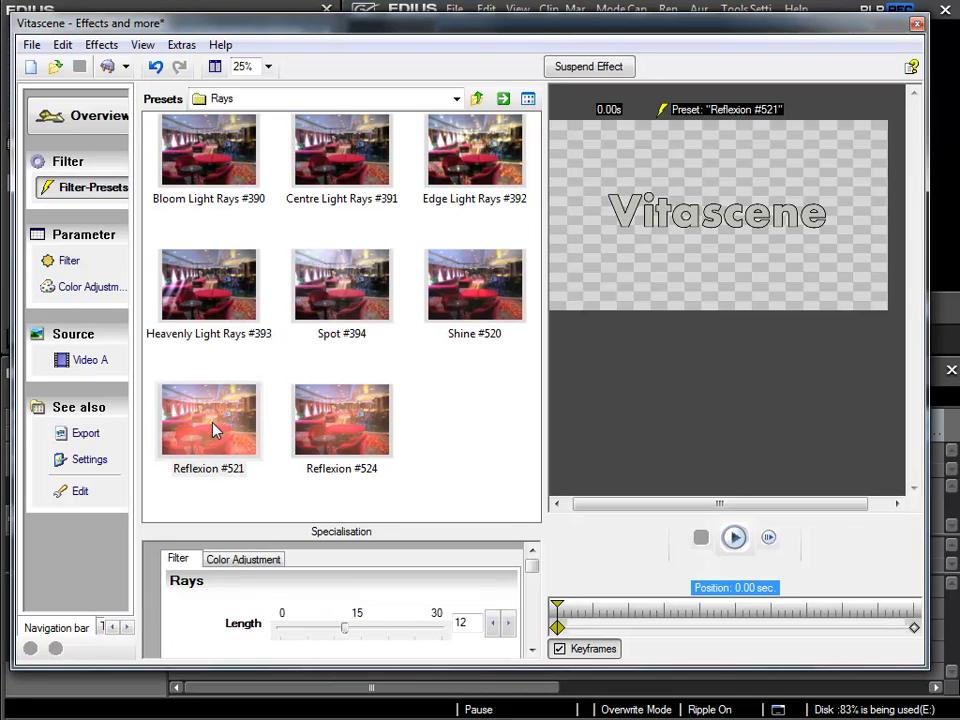
click(463, 166)
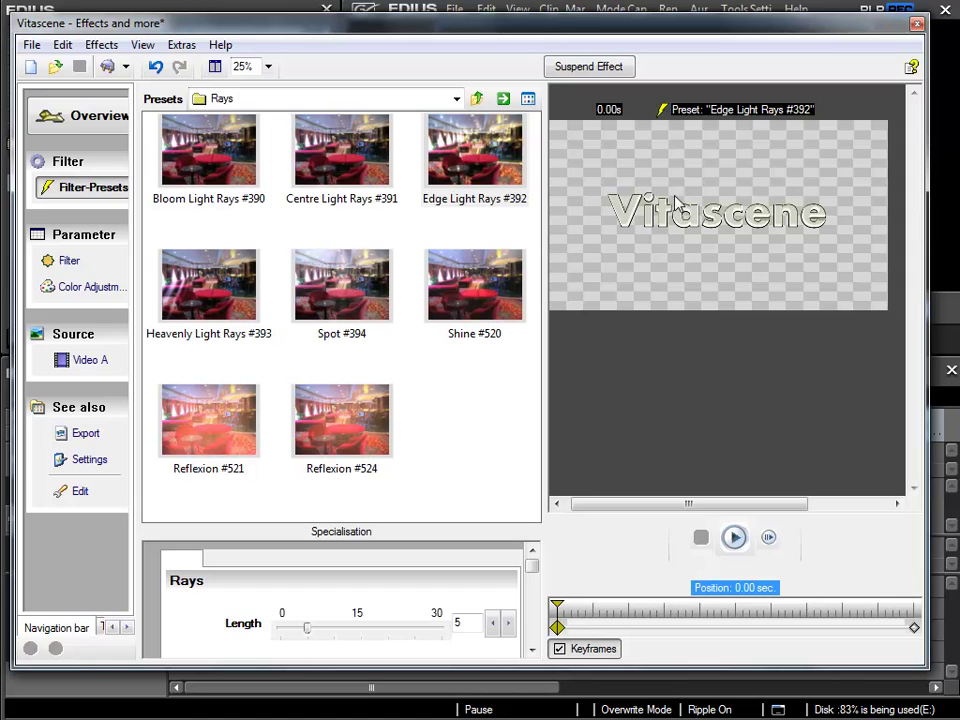
click(340, 168)
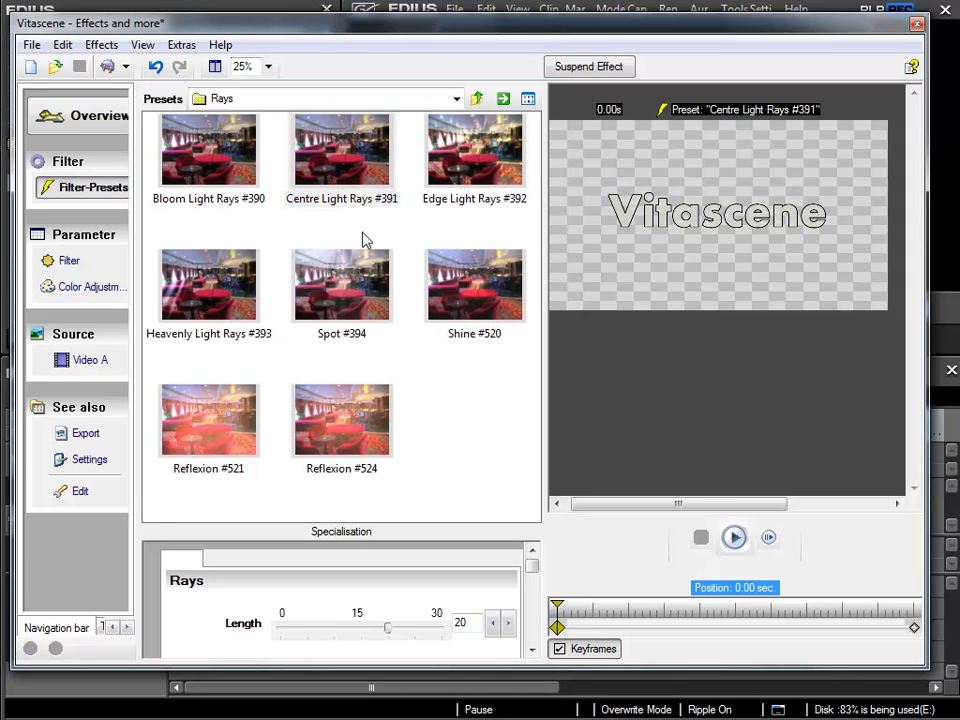
click(472, 285)
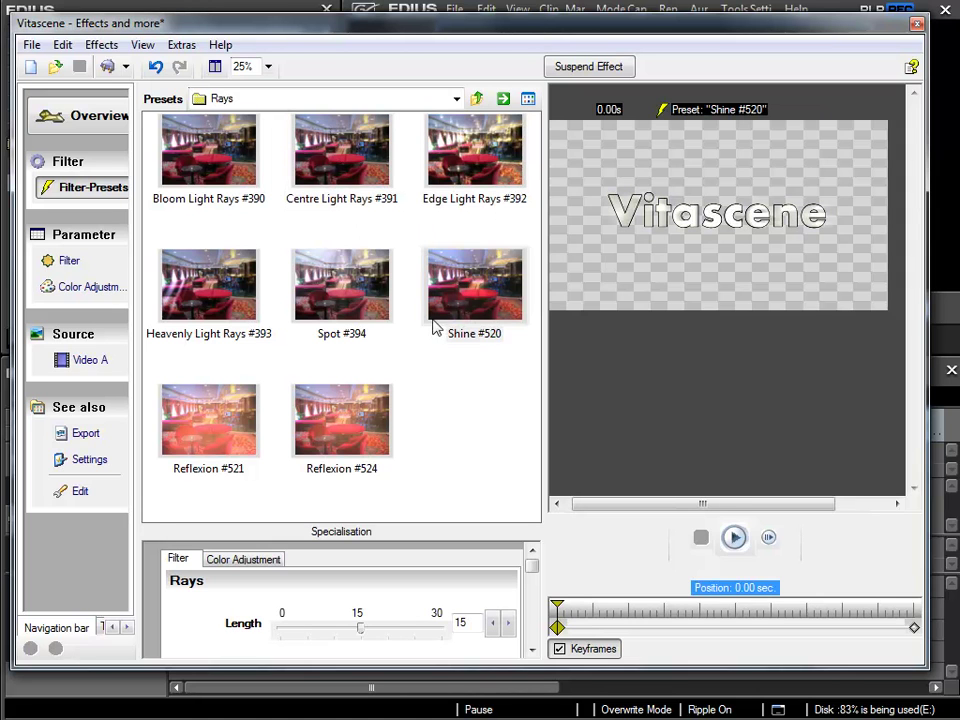
click(340, 287)
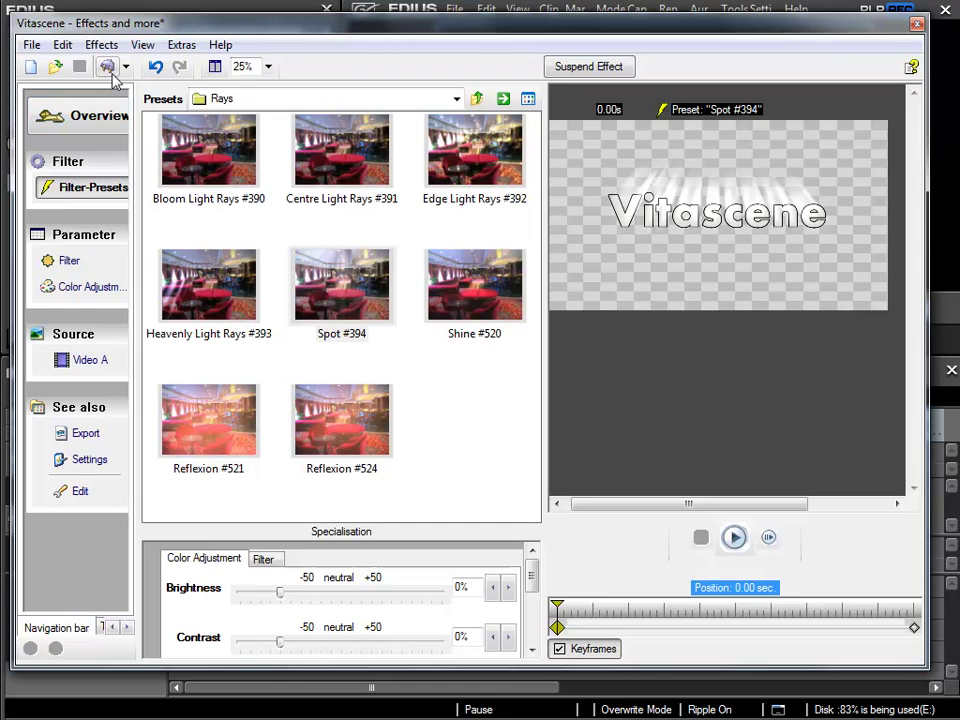
click(105, 67)
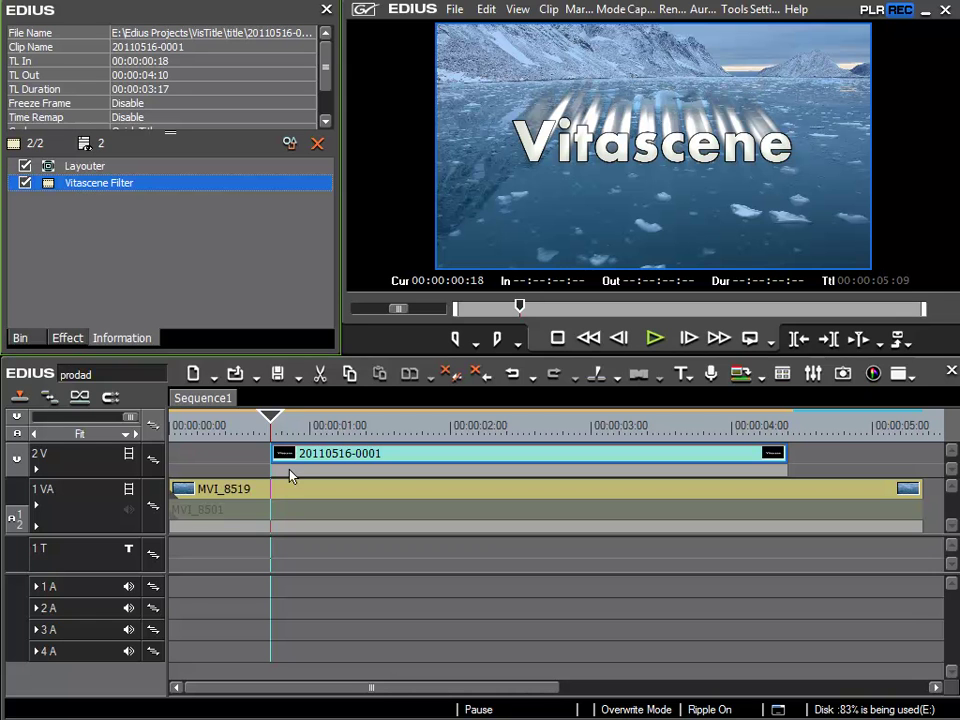
Step: Play the sequence and stop it to inspect the Spot #394 rays on the title
click(265, 430)
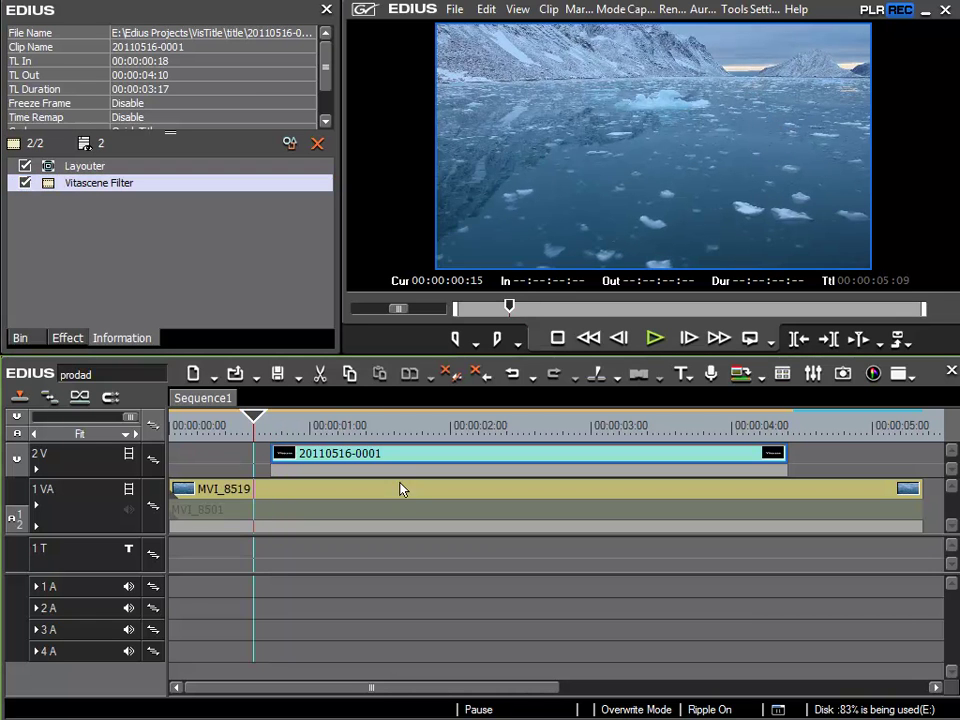
key(space)
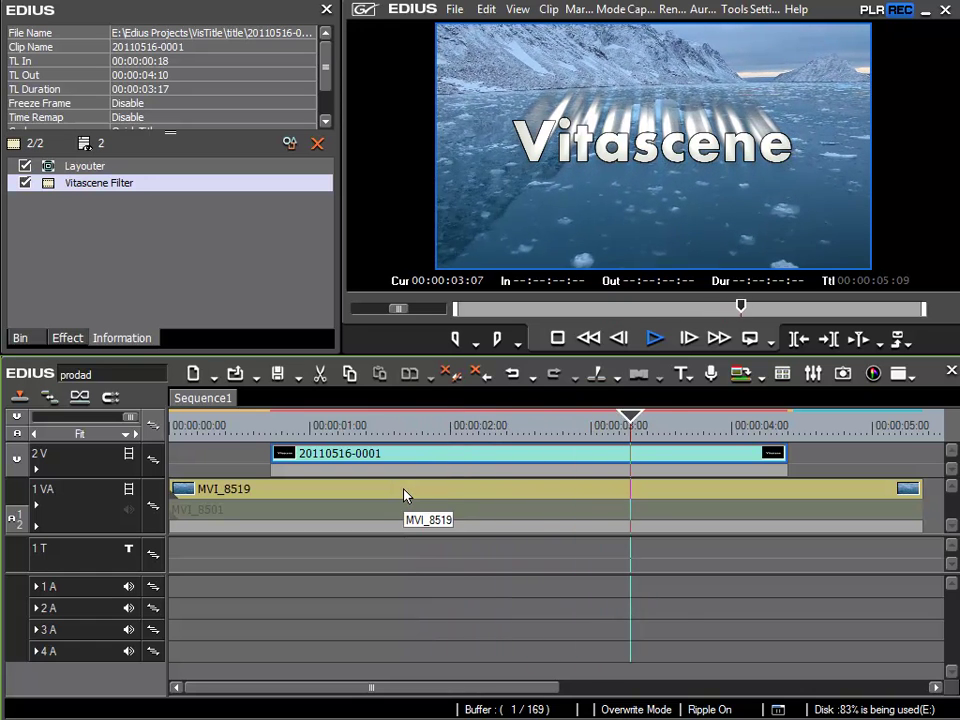
key(space)
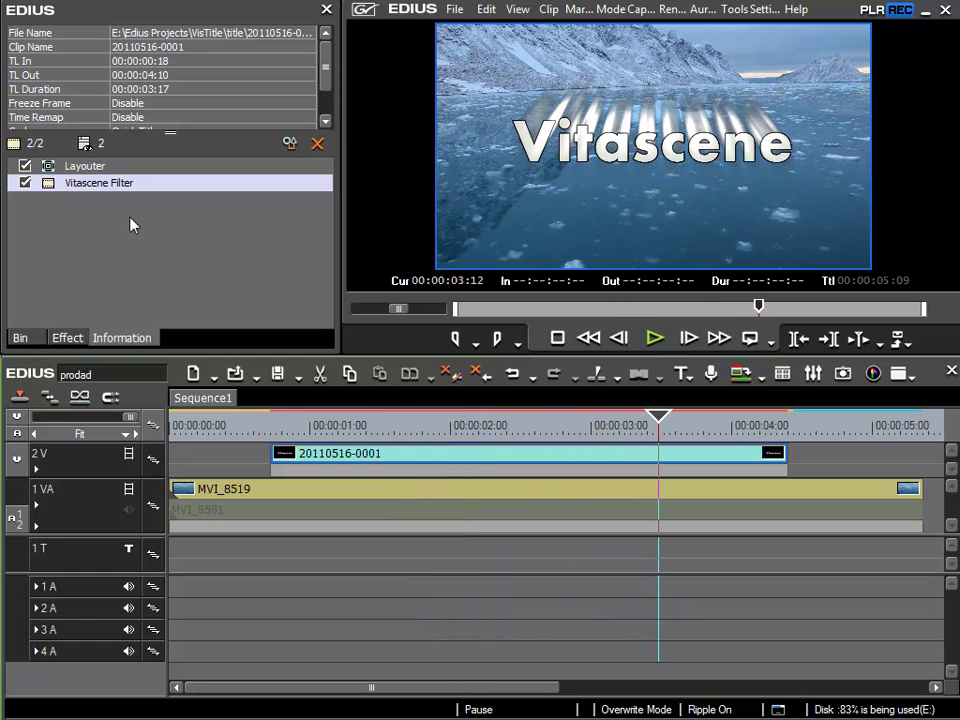
Step: Swap to Text/Logo + Rays preset Fix #461 after trying Fix #468 and #465, then preview it
click(287, 143)
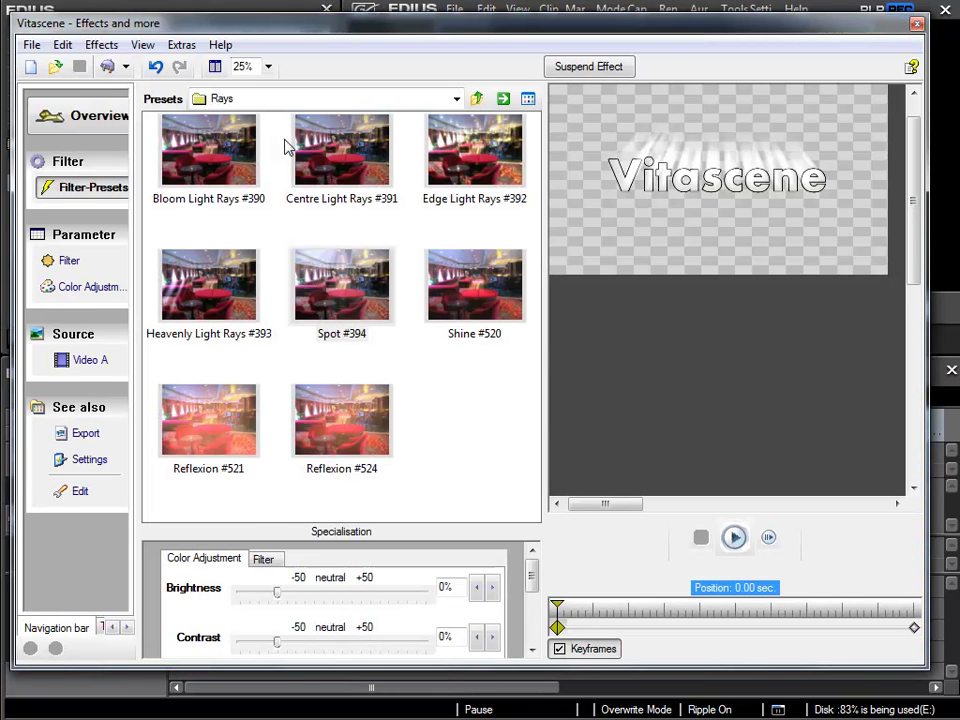
click(477, 98)
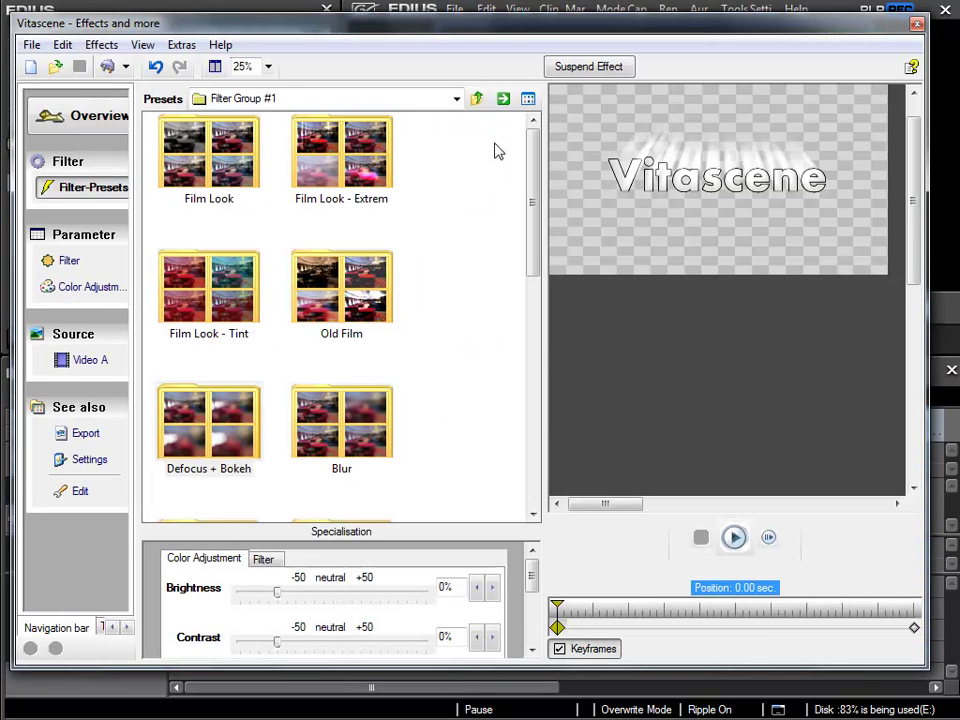
drag(533, 185, 527, 428)
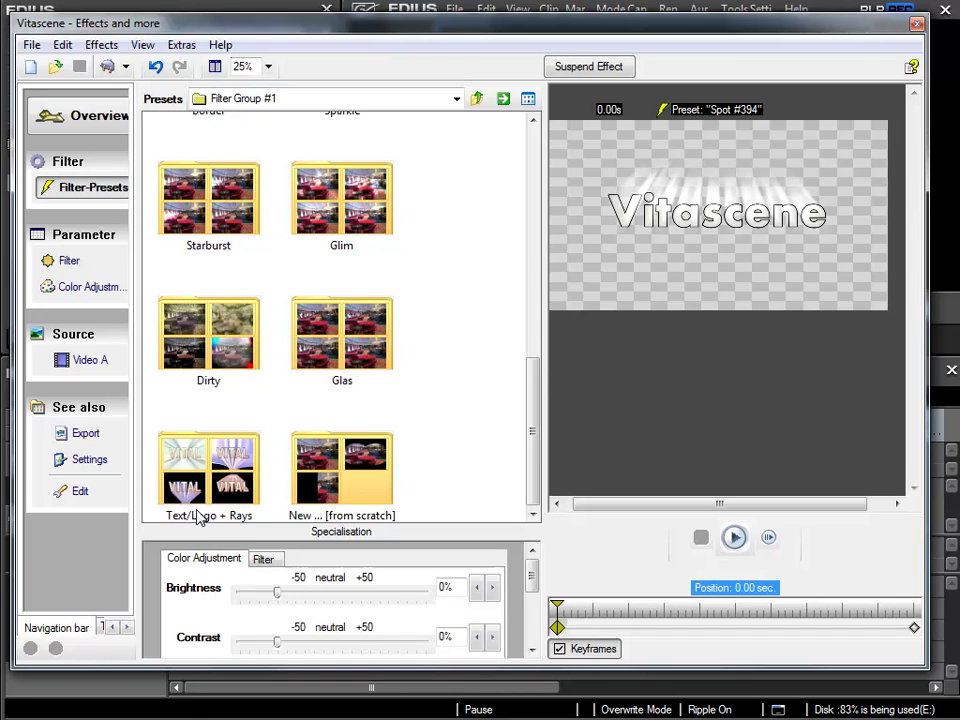
double_click(215, 470)
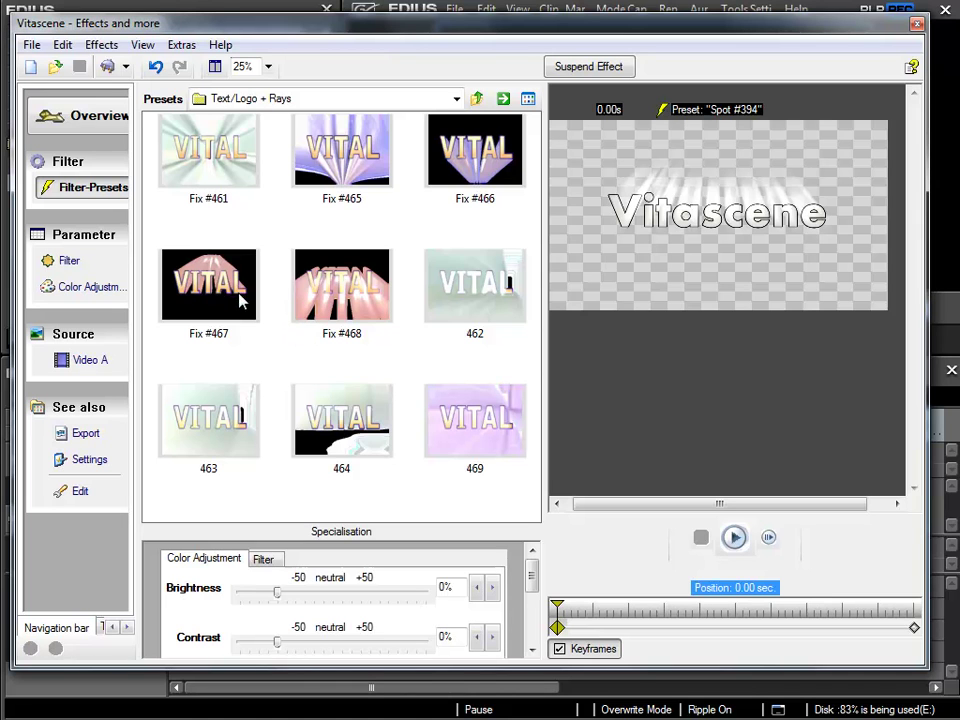
click(335, 290)
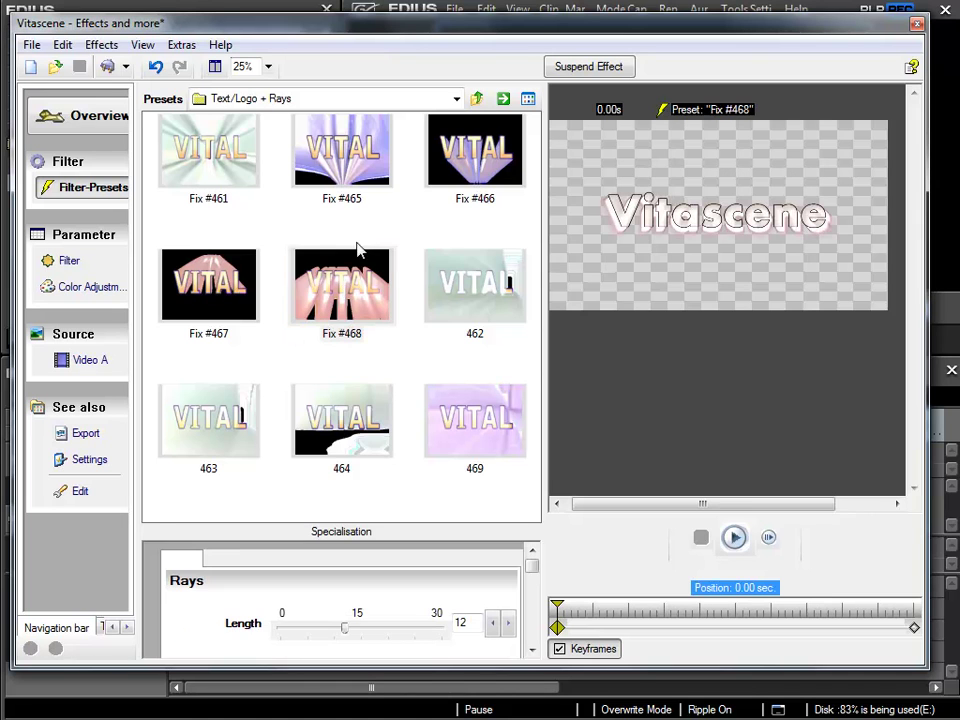
click(347, 170)
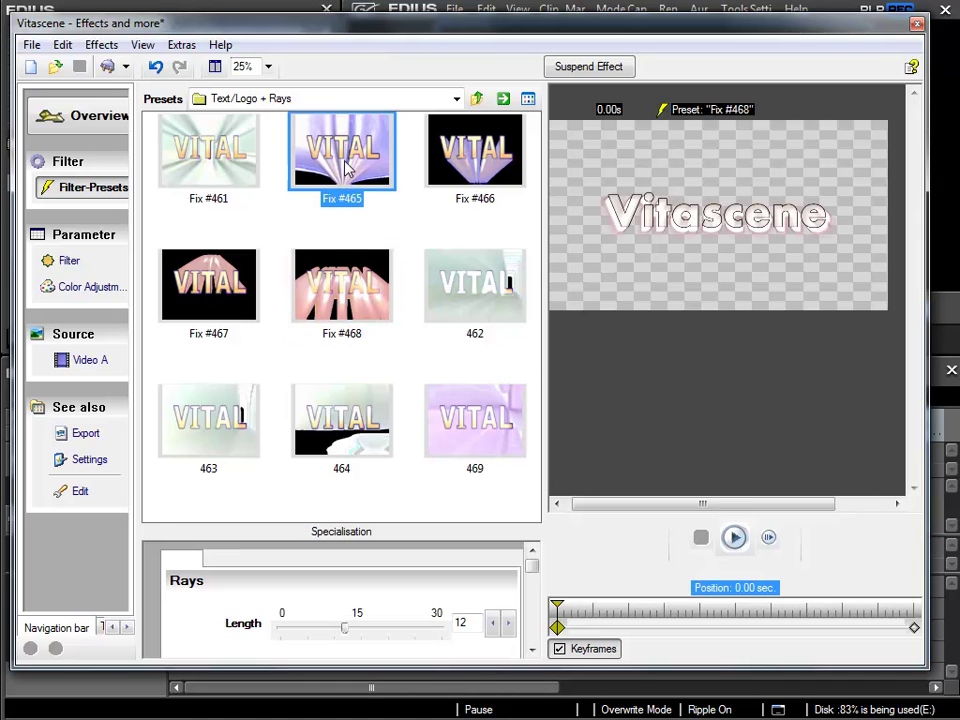
click(228, 158)
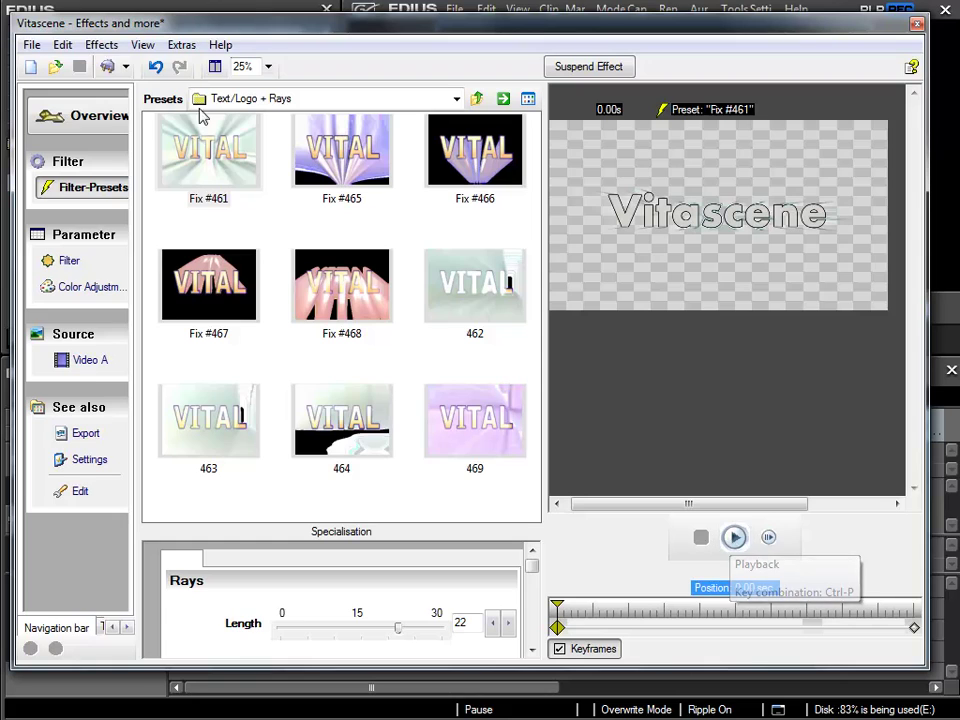
click(107, 66)
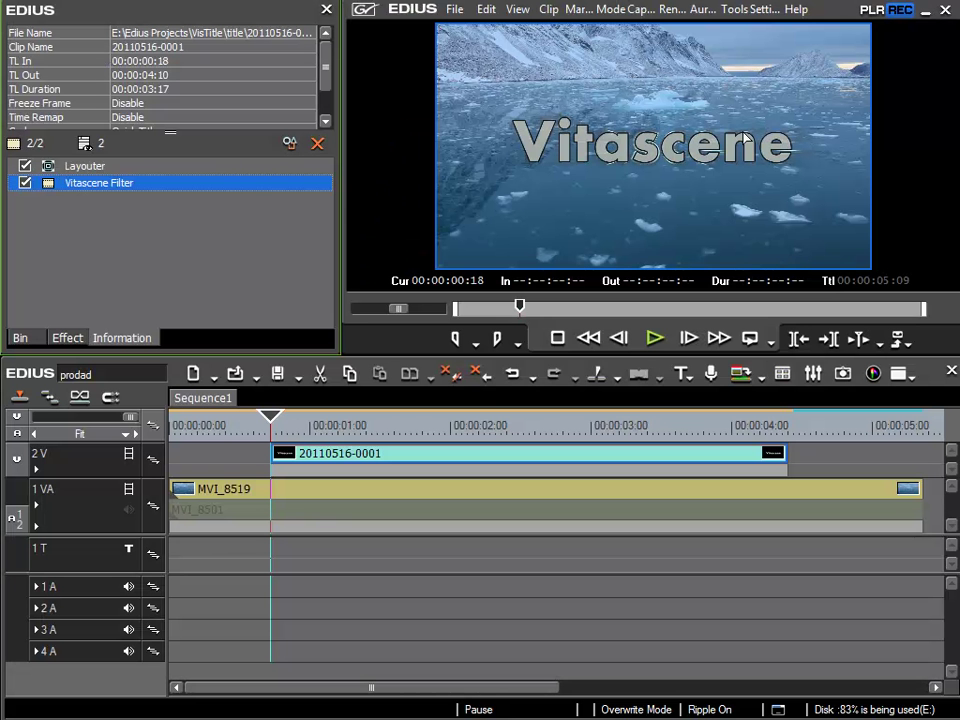
drag(327, 421, 455, 424)
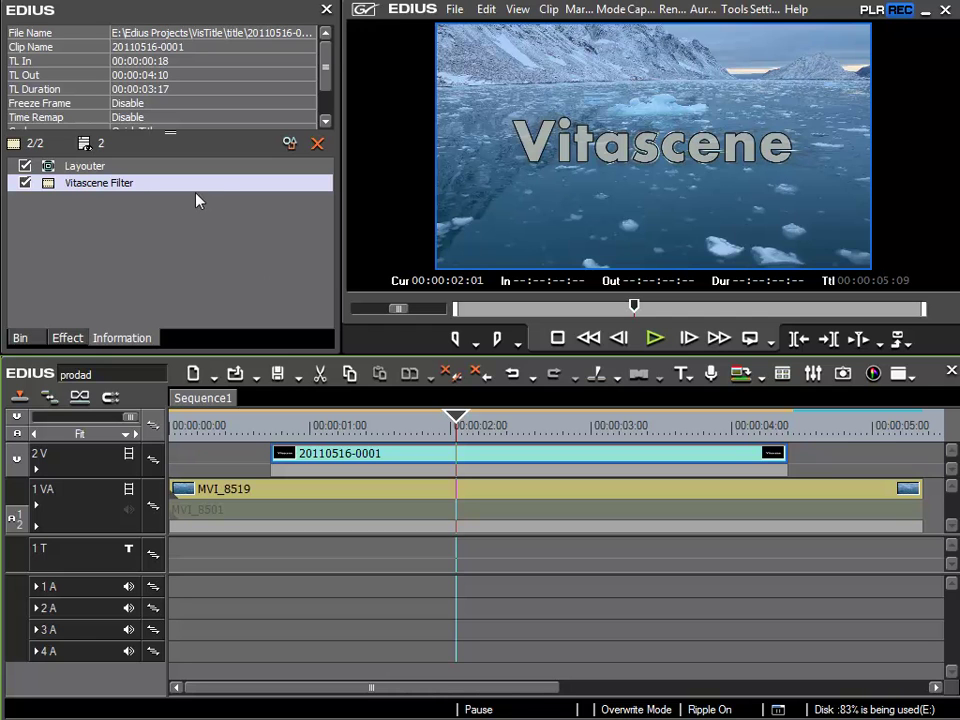
Step: Turn off keyframing for the ray parameters and set the ray Length to 50
click(289, 143)
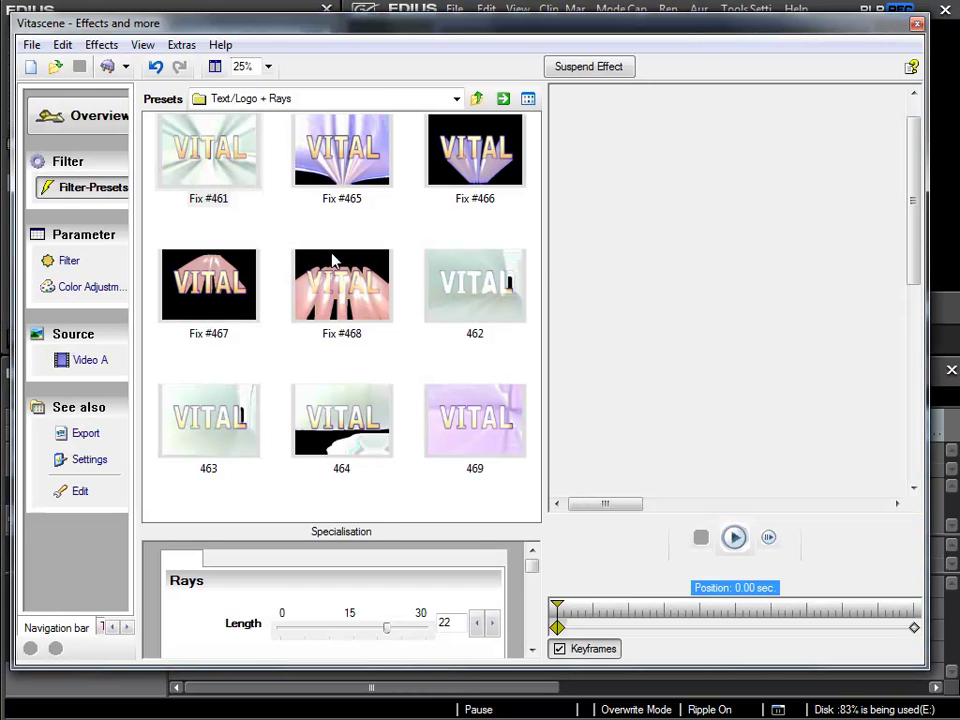
drag(381, 531, 390, 208)
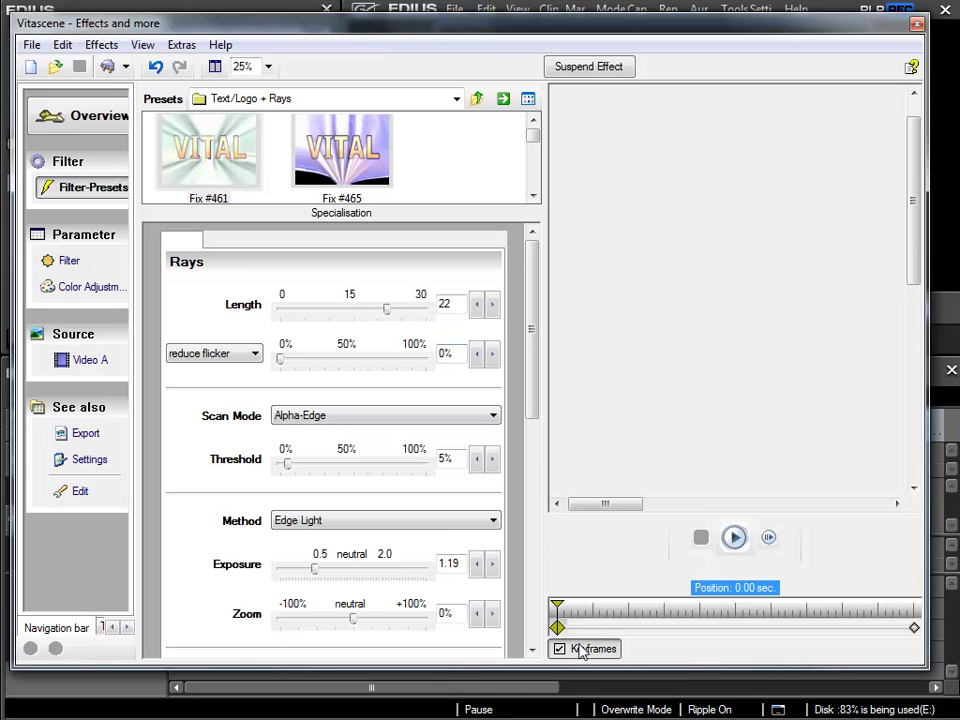
click(559, 649)
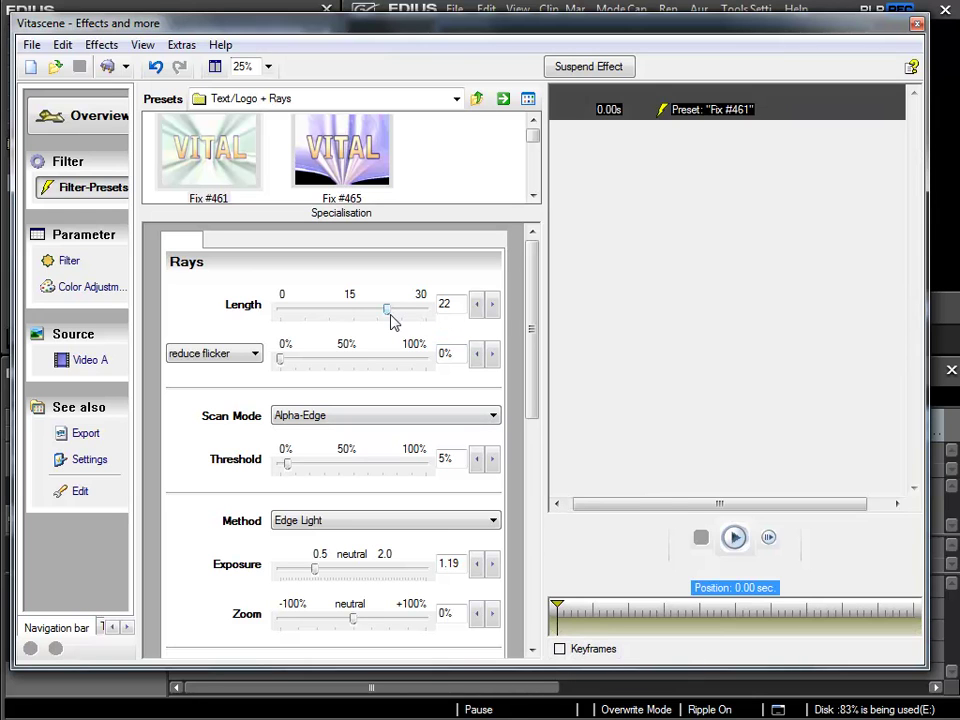
drag(391, 316, 438, 322)
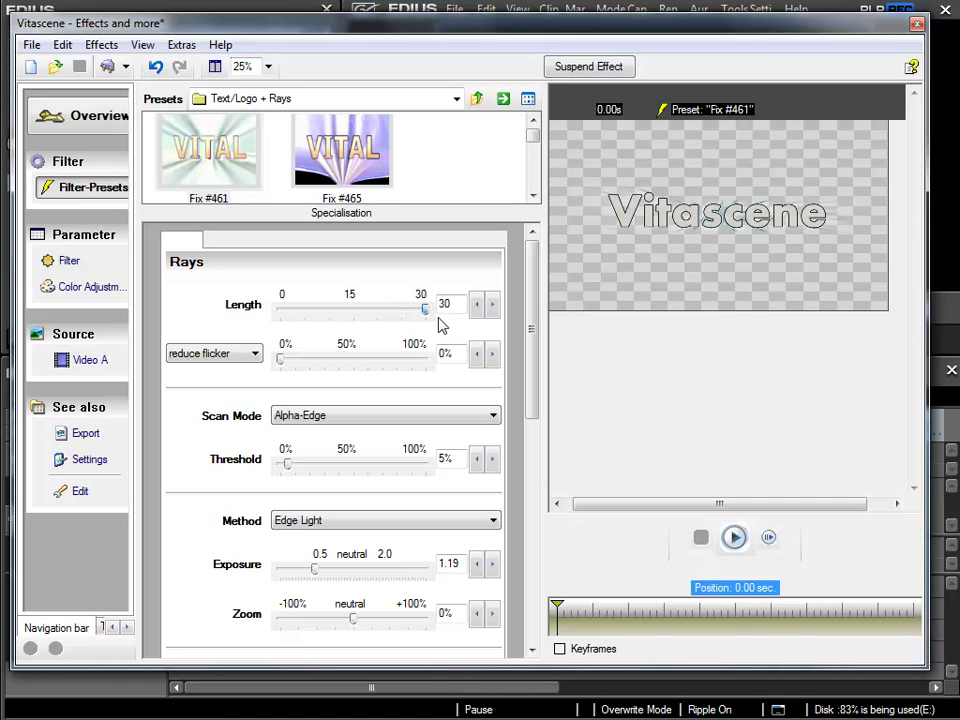
double_click(445, 304)
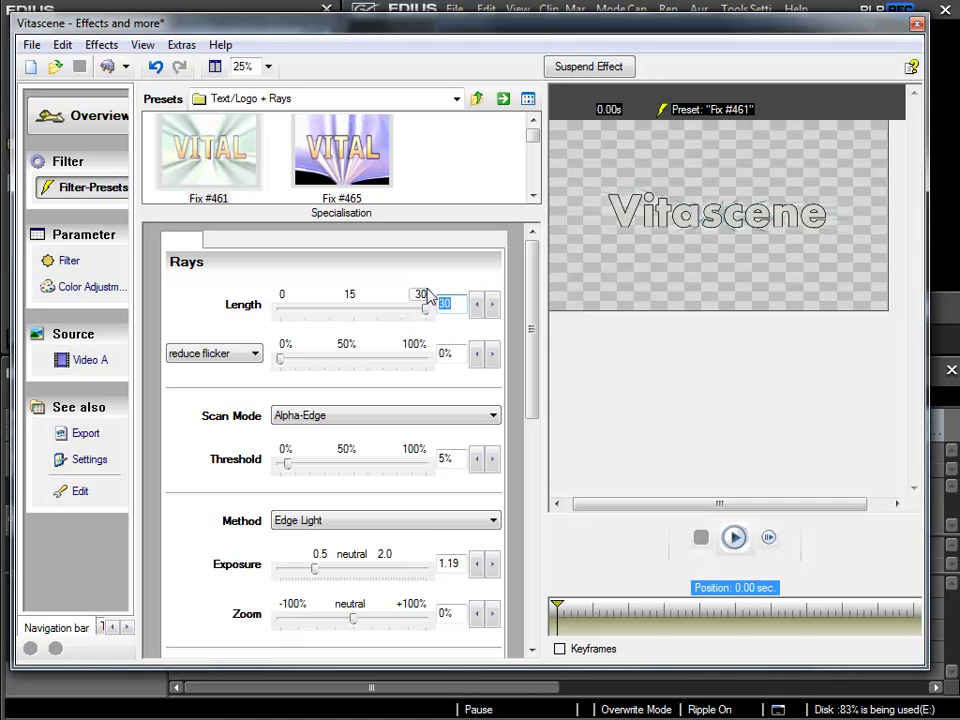
text(50)
click(451, 355)
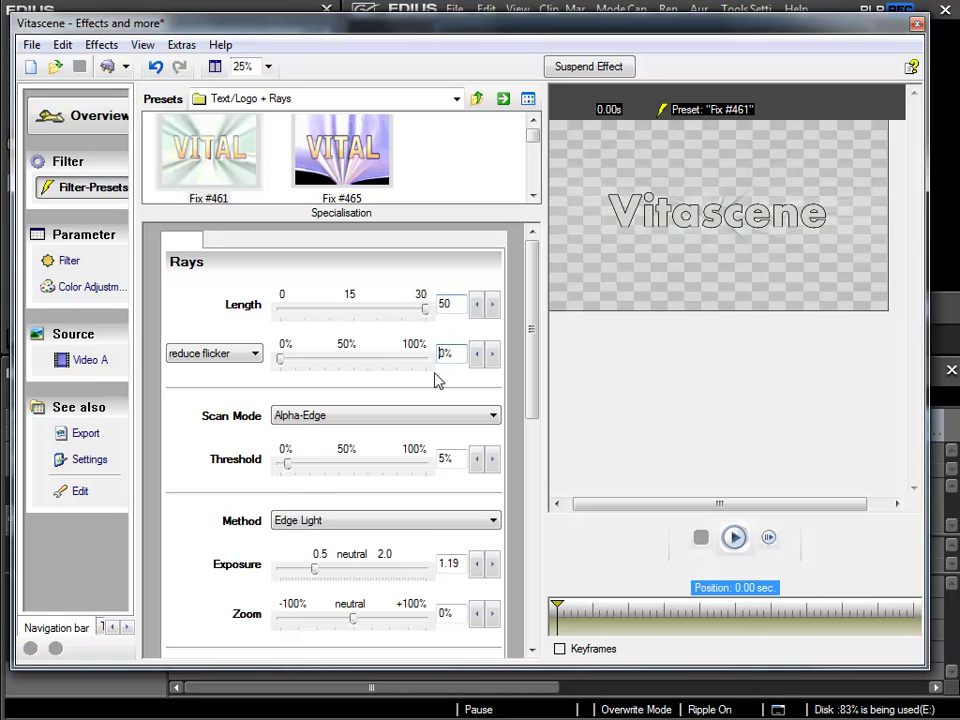
Step: Set Threshold 32%, Exposure 0.94, Zoom 34%, Scene-Intensity 100% and Glow-Intensity 172%
drag(287, 464, 326, 465)
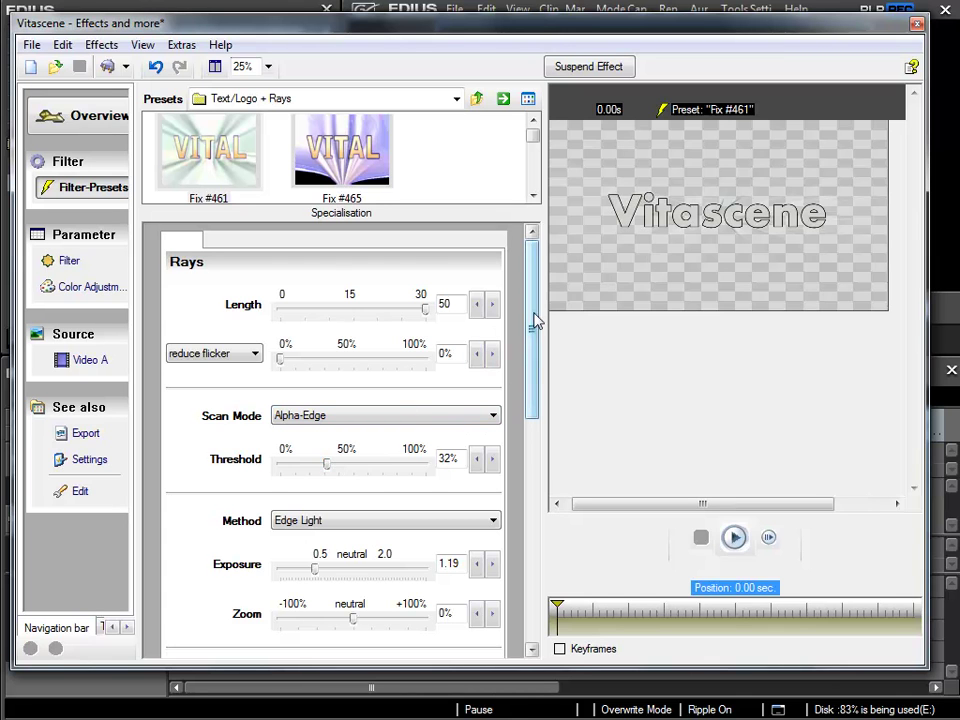
drag(535, 320, 530, 387)
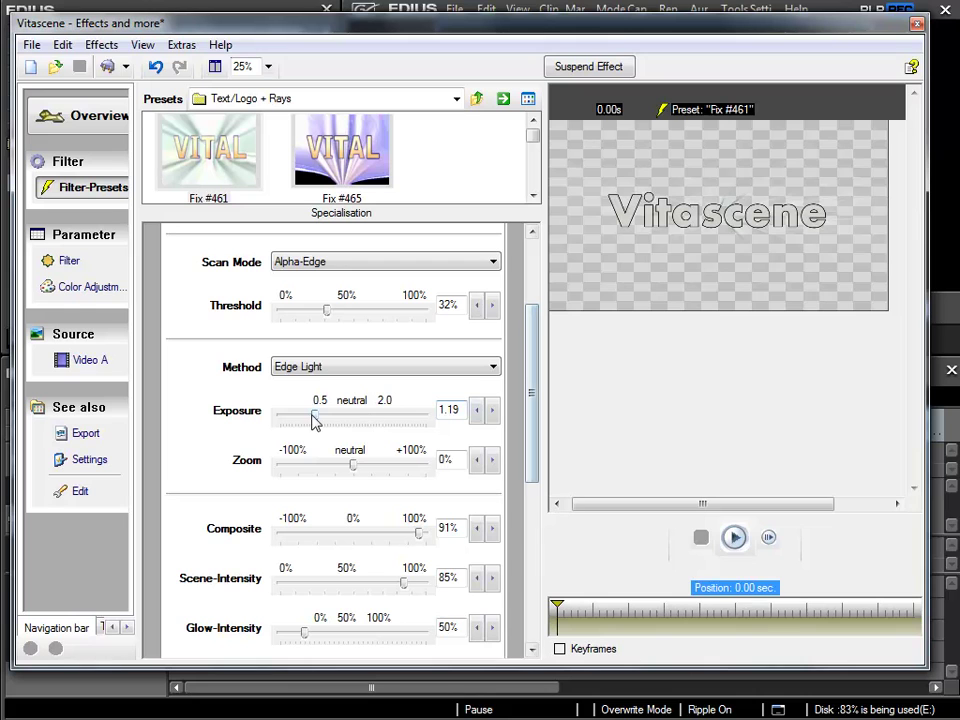
mouse_move(312, 419)
mouse_down()
mouse_move(372, 424)
mouse_move(296, 424)
mouse_move(310, 427)
mouse_up()
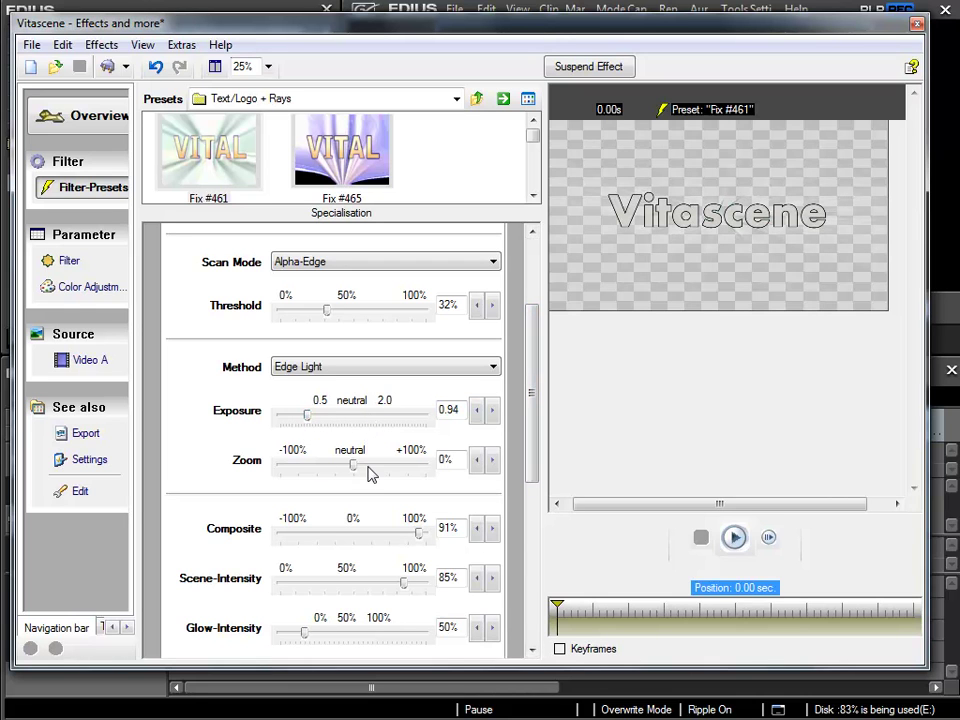
drag(356, 467, 379, 461)
drag(533, 378, 533, 443)
drag(402, 421, 437, 425)
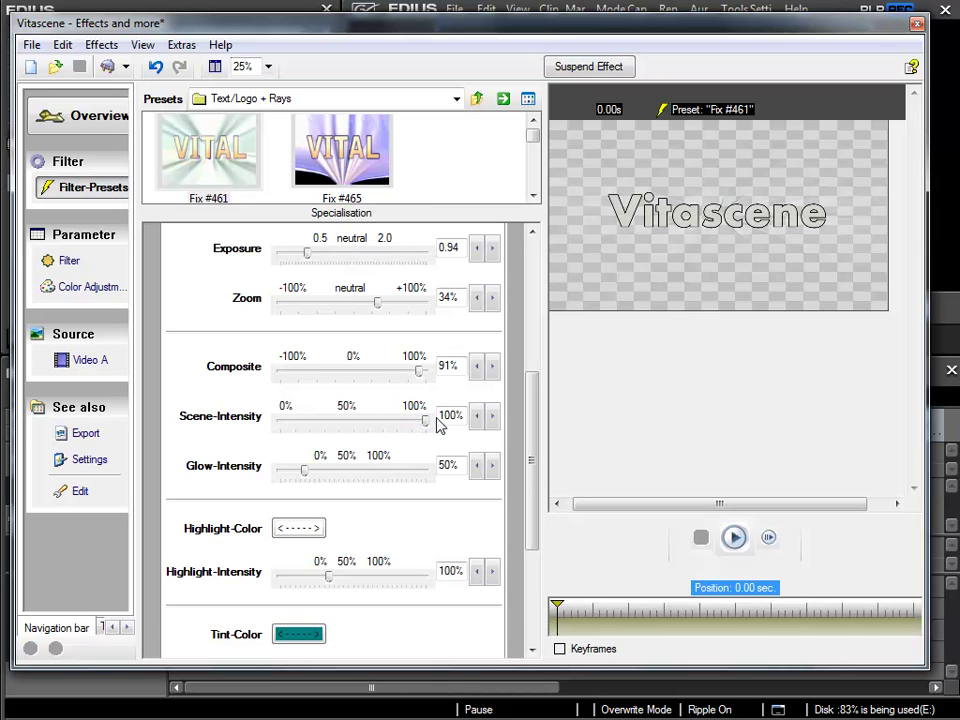
drag(306, 478, 365, 473)
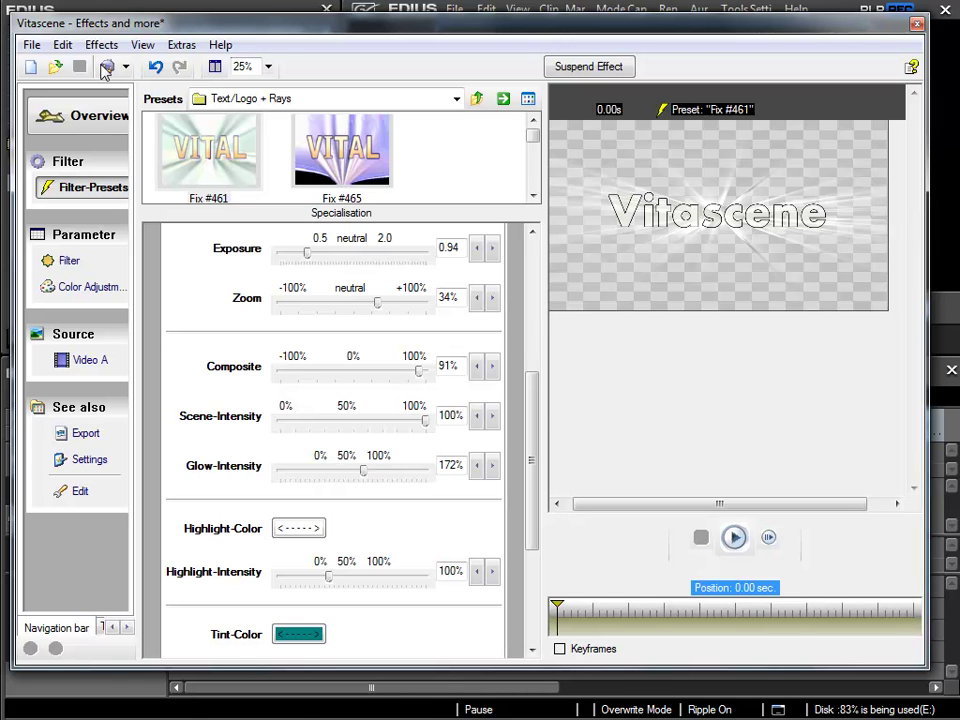
Step: Save the strengthened rays to EDIUS, preview the title, and jump back to the clip start
click(106, 66)
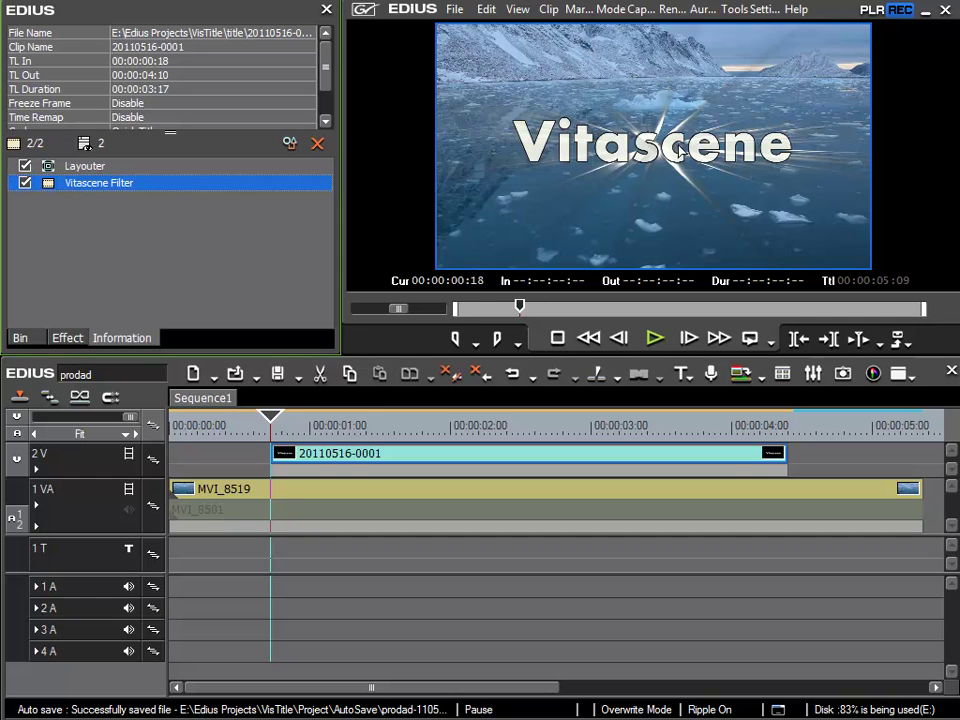
drag(288, 425, 363, 424)
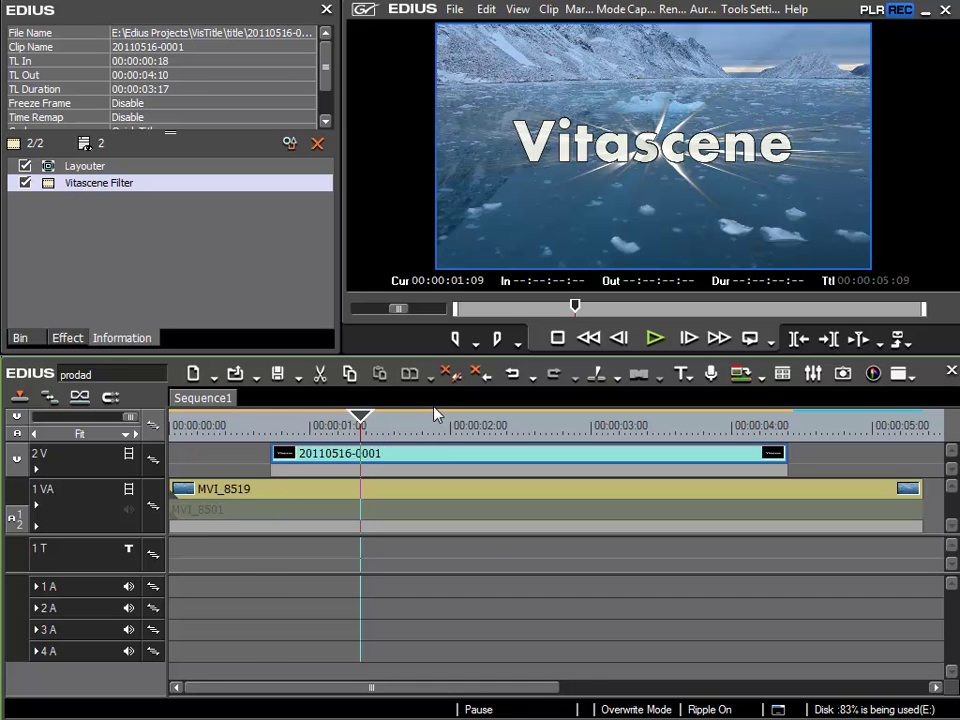
key(Page_Up)
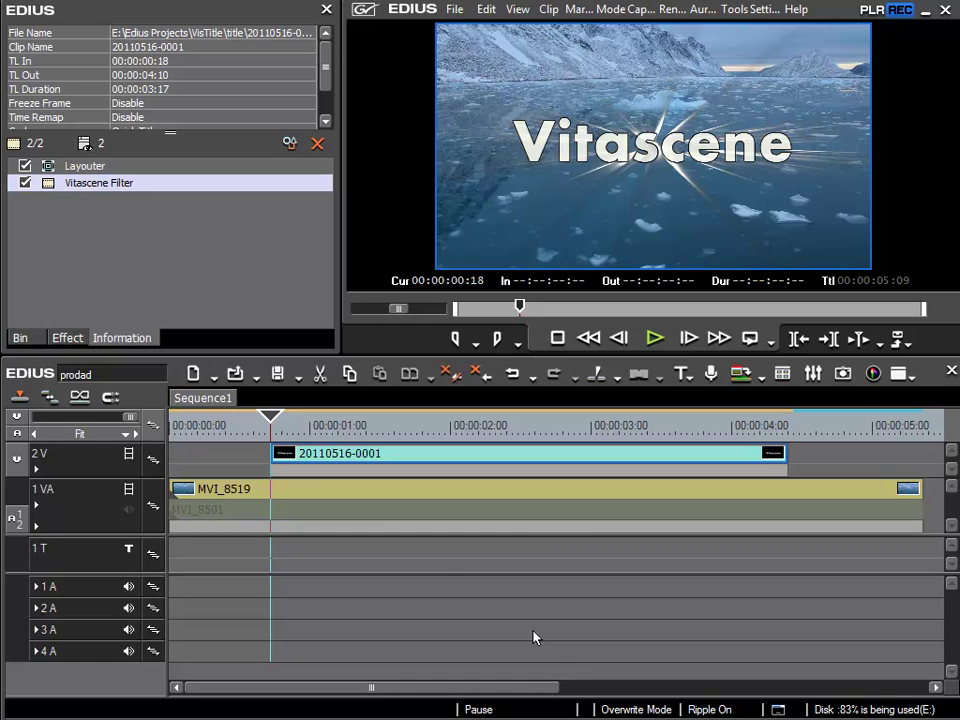
Step: Reopen the Vitascene settings, preview the rays along the effect timeline, and return to 0.00 s
click(290, 145)
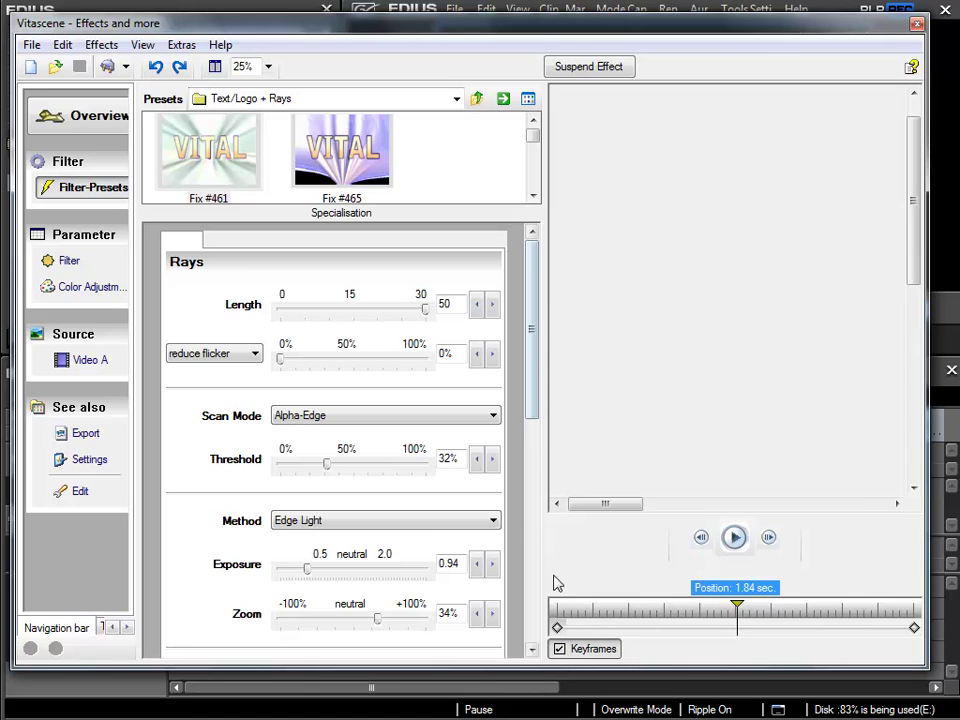
click(658, 603)
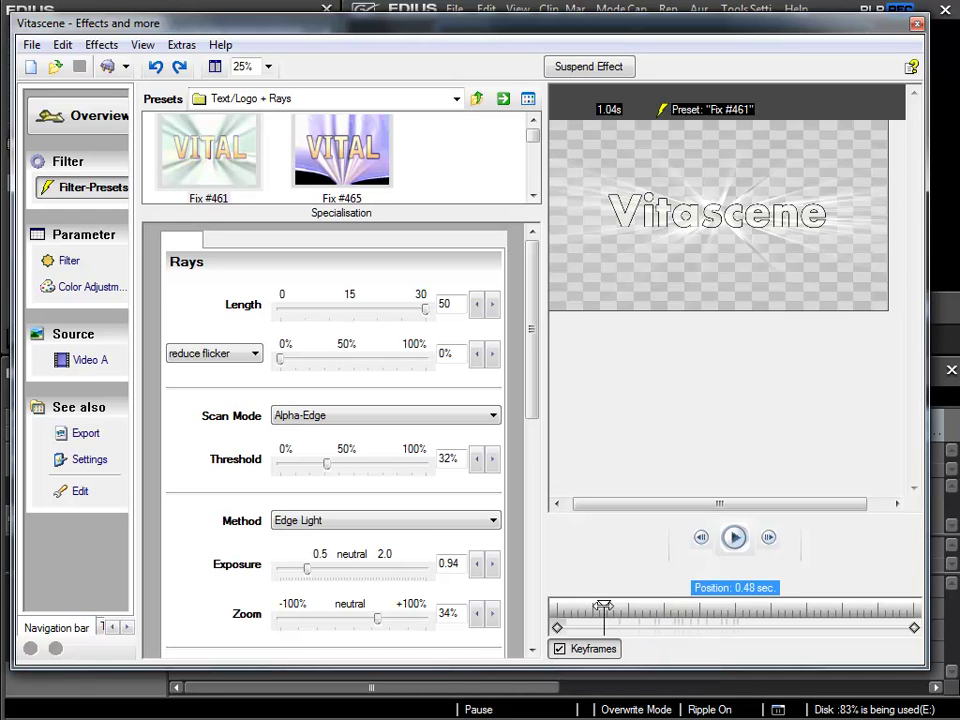
drag(603, 607, 666, 608)
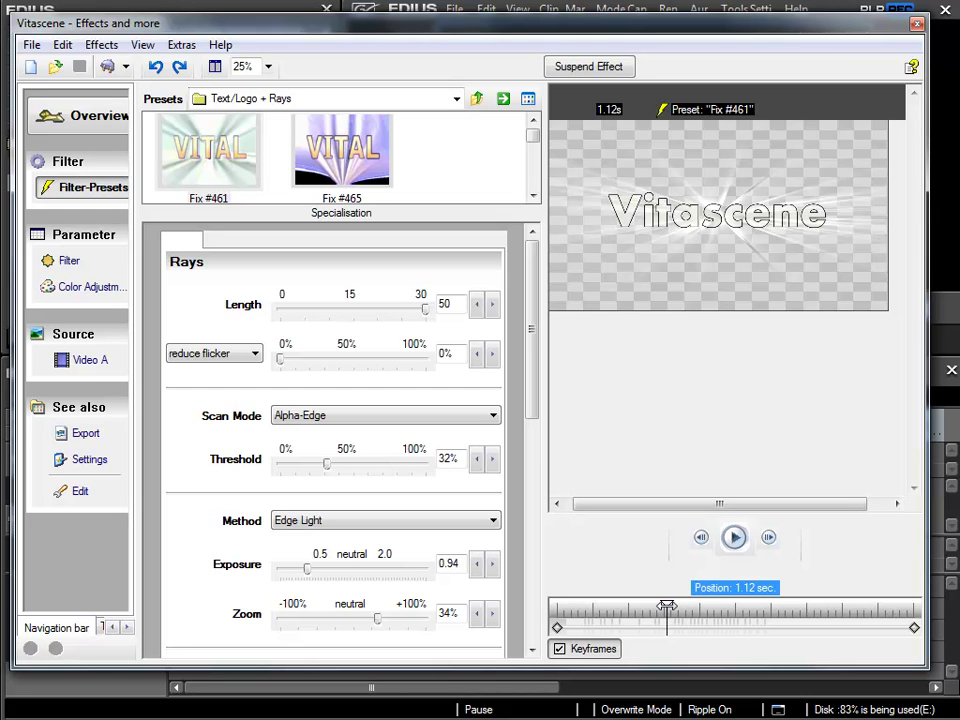
drag(666, 607, 555, 606)
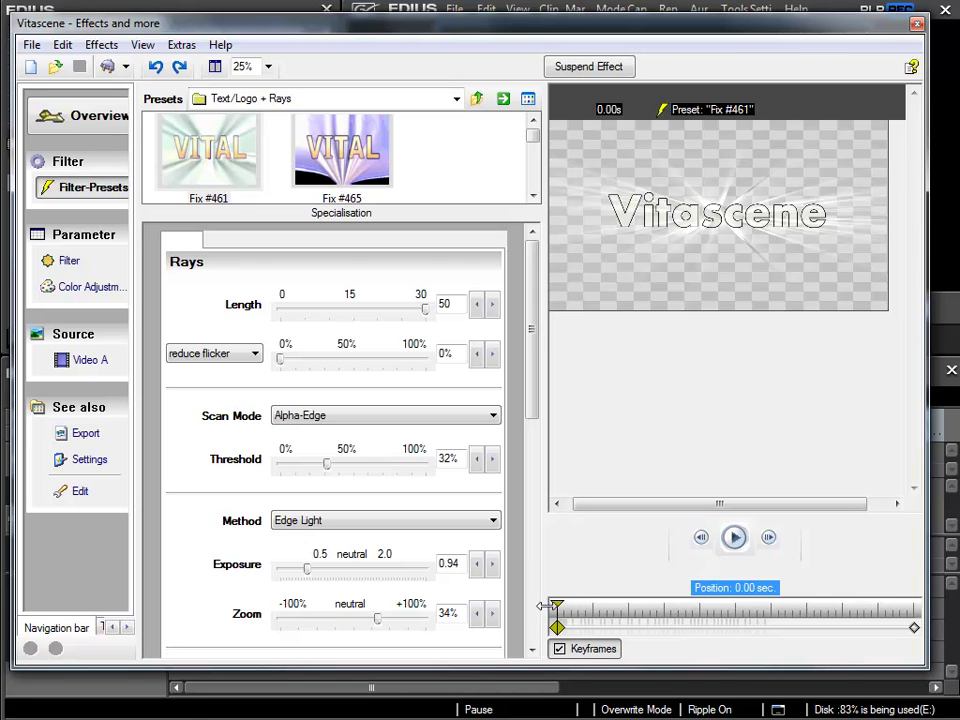
Step: Keyframe the rays' Horizontal position from -48% at the start to 50% around 1.88 s
drag(527, 319, 532, 577)
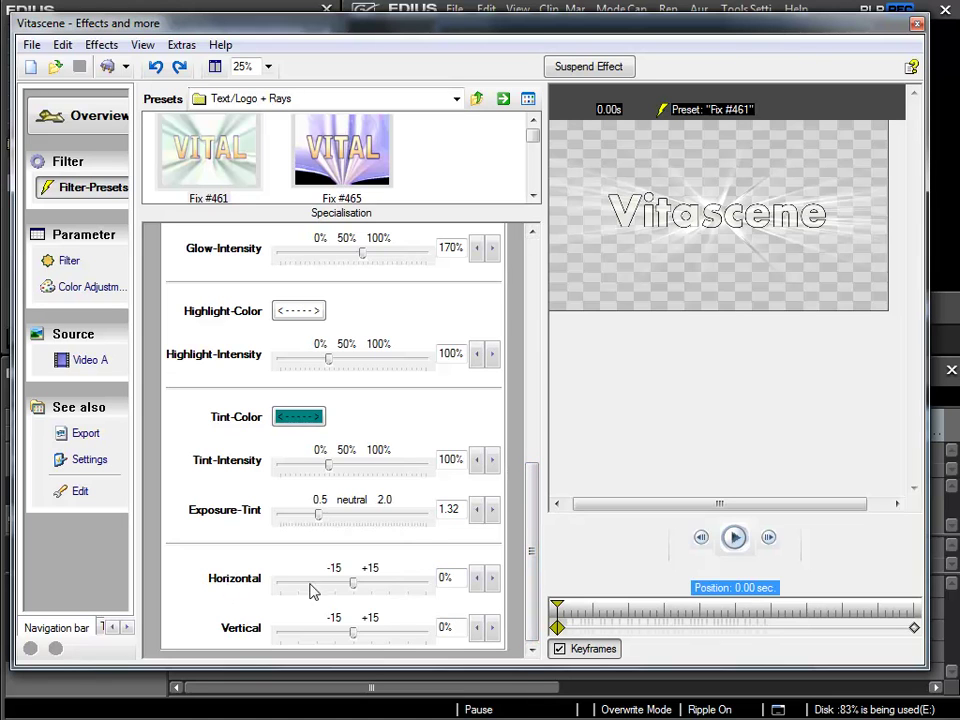
drag(352, 585, 317, 596)
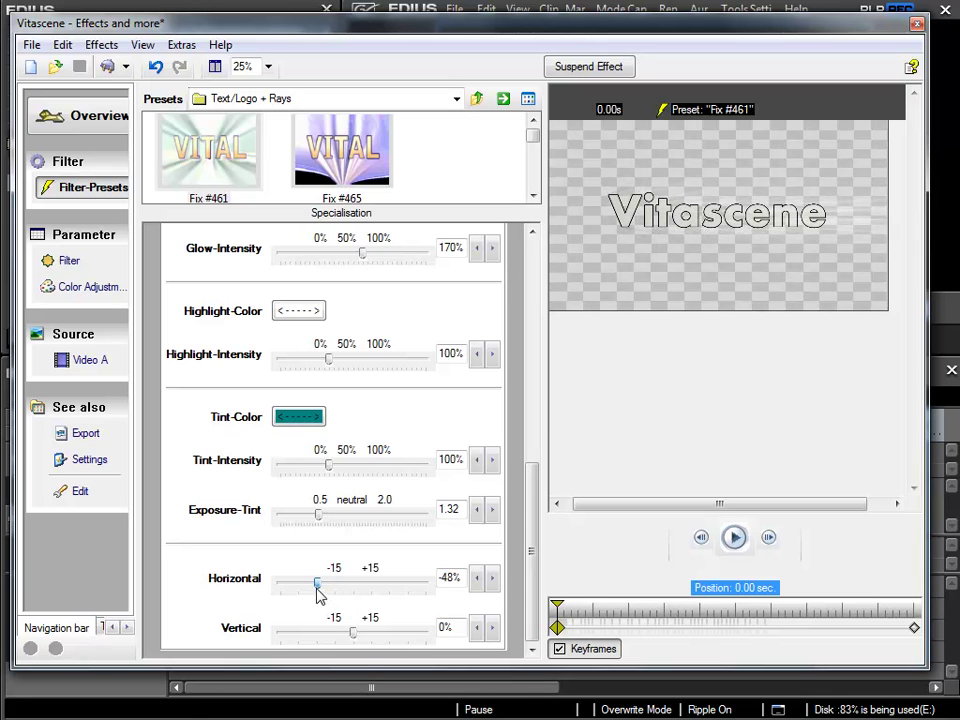
mouse_move(557, 607)
mouse_down()
mouse_move(857, 617)
mouse_move(557, 623)
mouse_move(928, 632)
mouse_move(666, 626)
mouse_move(743, 628)
mouse_up()
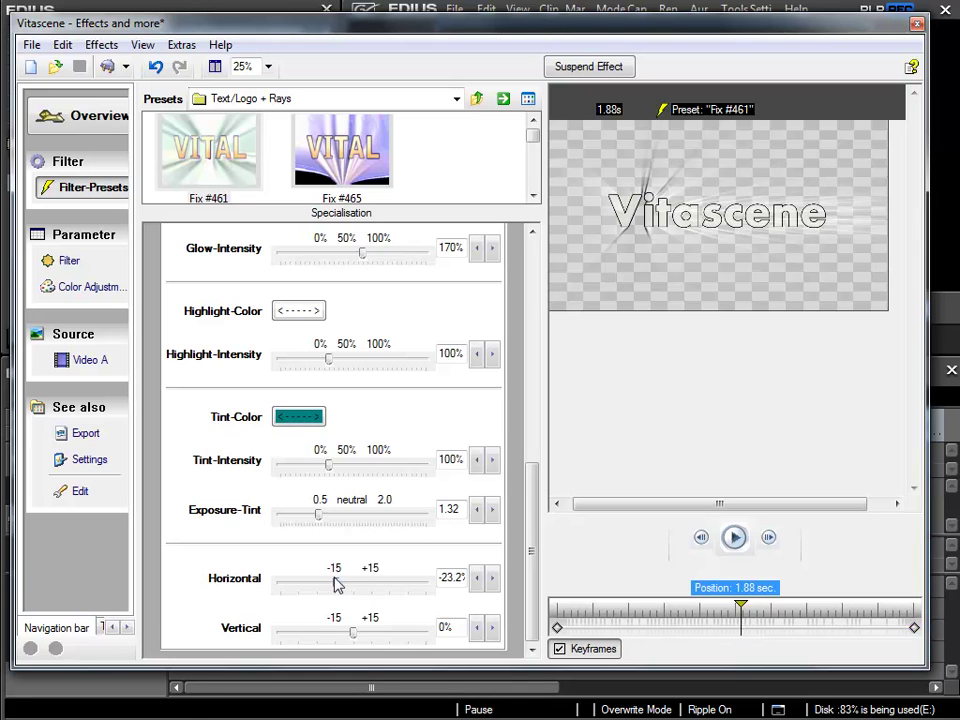
drag(336, 585, 389, 600)
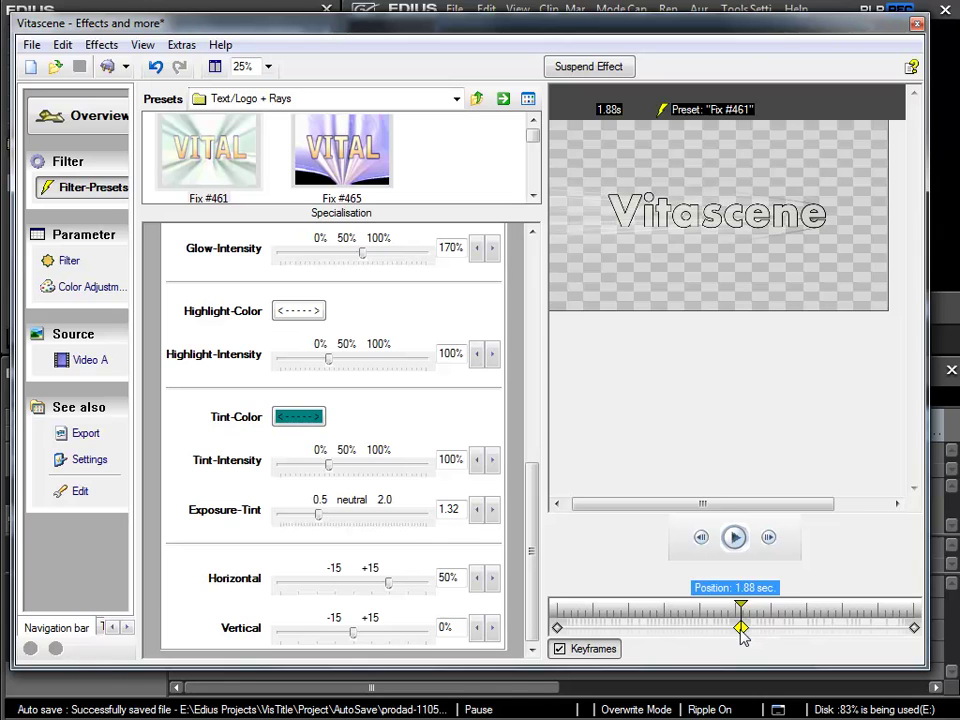
drag(741, 626, 658, 607)
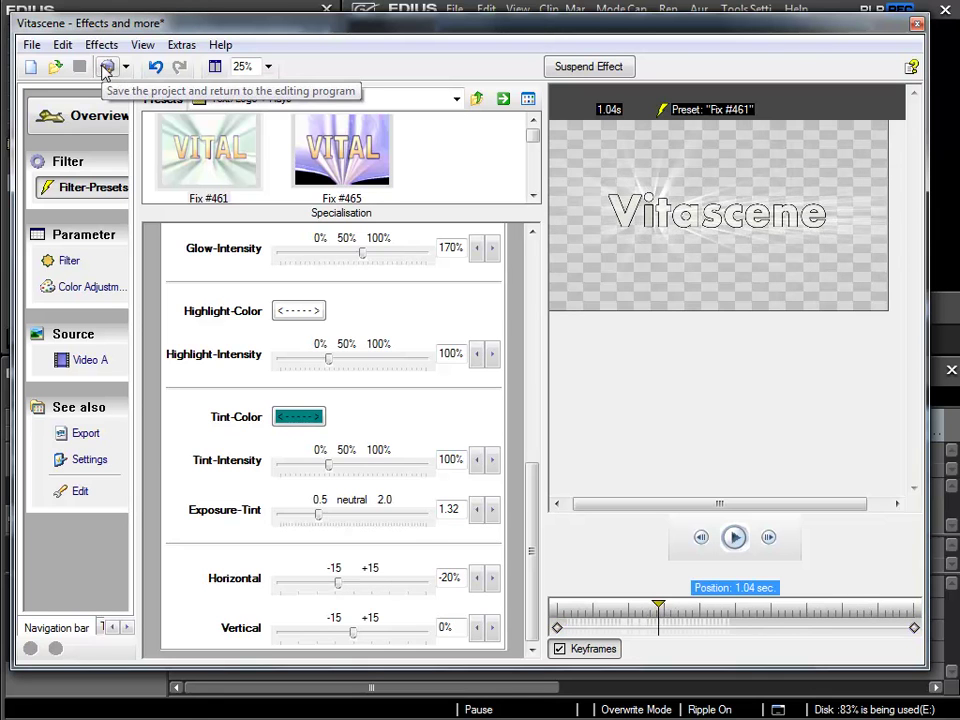
Step: Save the keyframed rays to EDIUS, preview the sweep on the title, and show the effects library
click(107, 68)
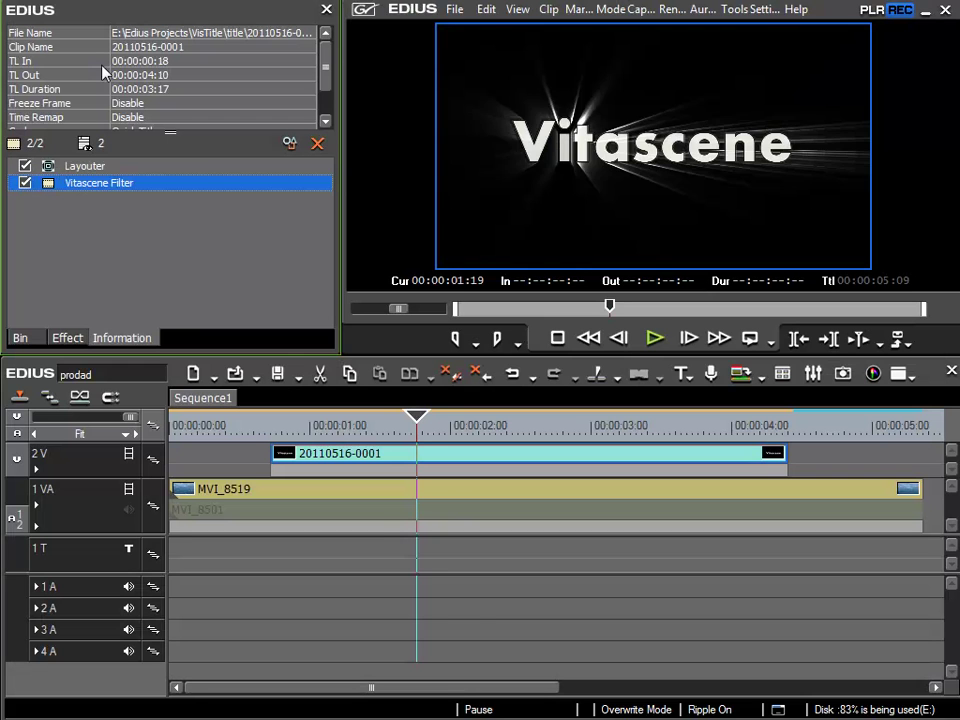
drag(421, 430, 272, 446)
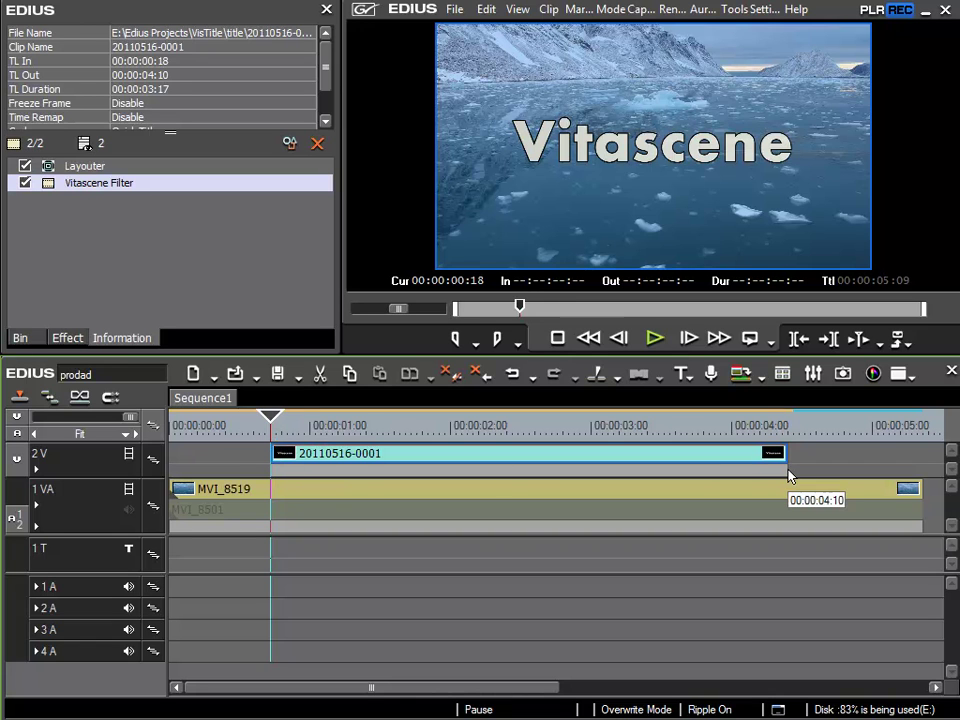
click(66, 338)
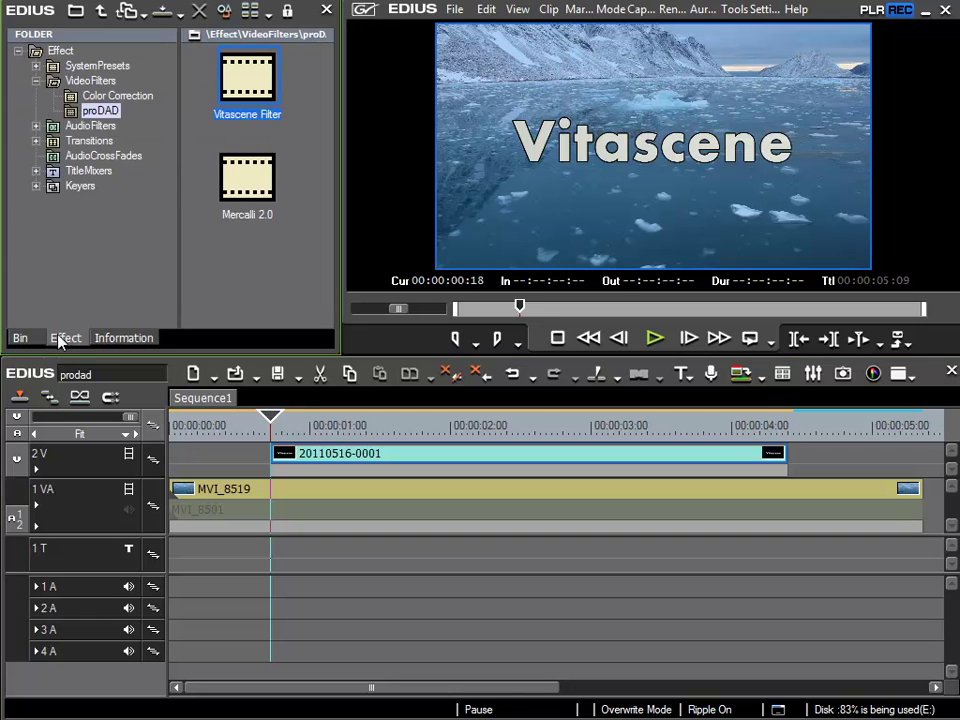
Step: Apply a 2D Dissolve transition to the start of the Vitascene title clip
click(35, 142)
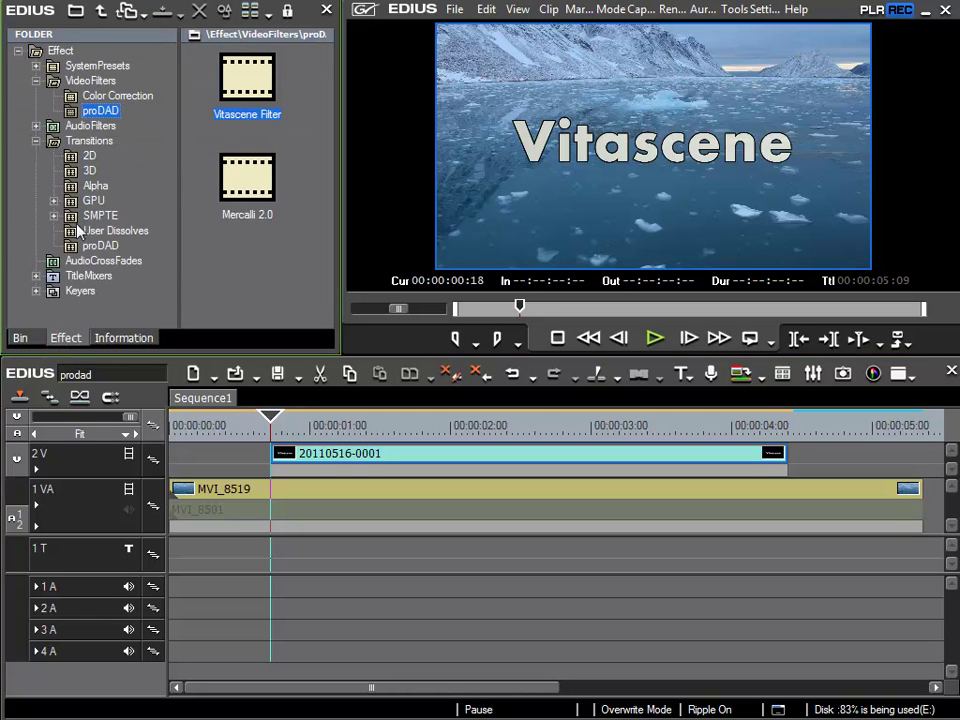
click(86, 157)
drag(324, 92, 282, 477)
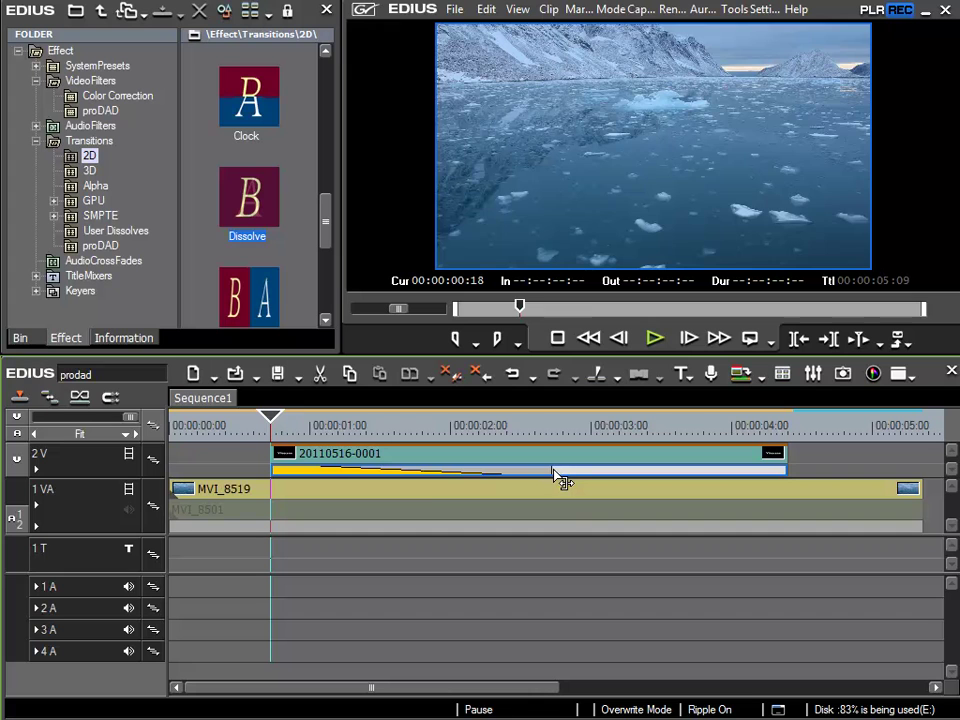
Step: Shorten the title's Dissolve fade-in, preview it, then lengthen it slightly
drag(557, 478, 306, 480)
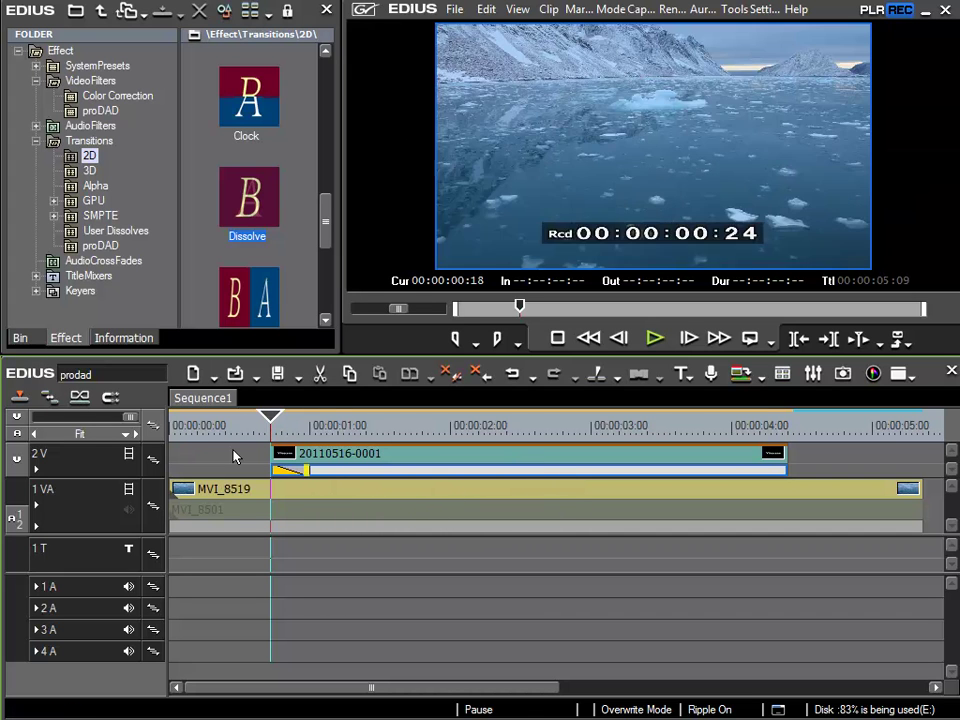
key(space)
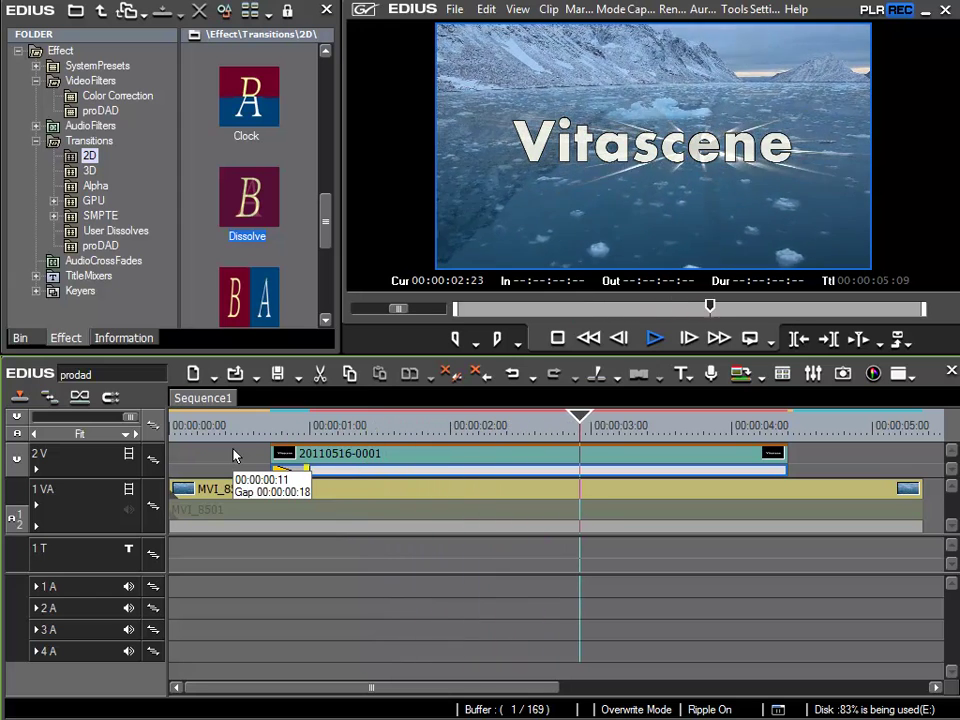
key(space)
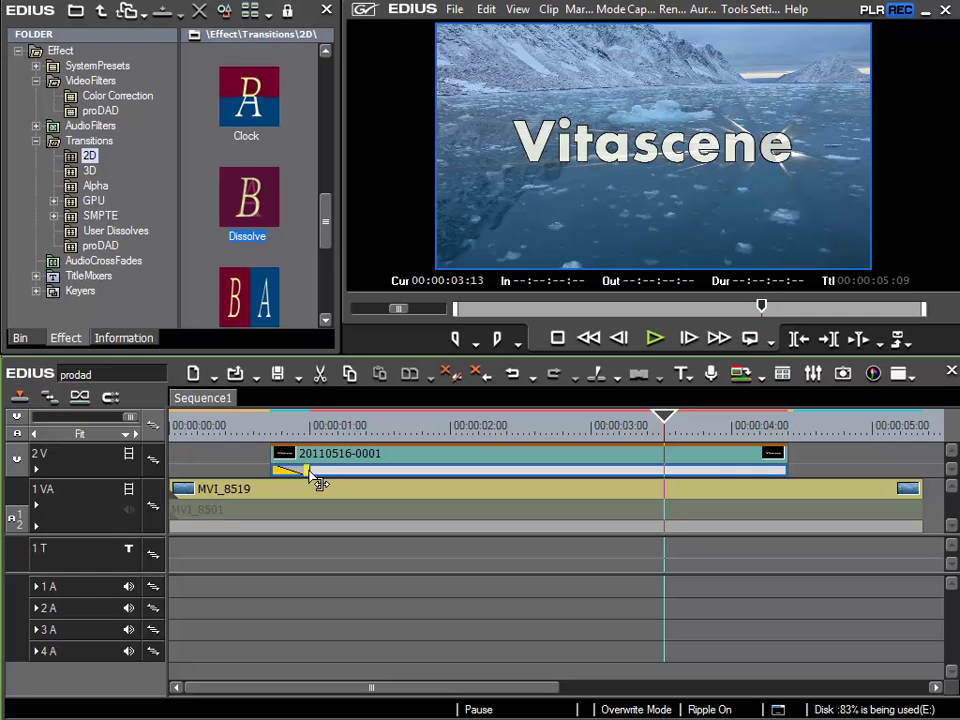
drag(318, 483, 347, 488)
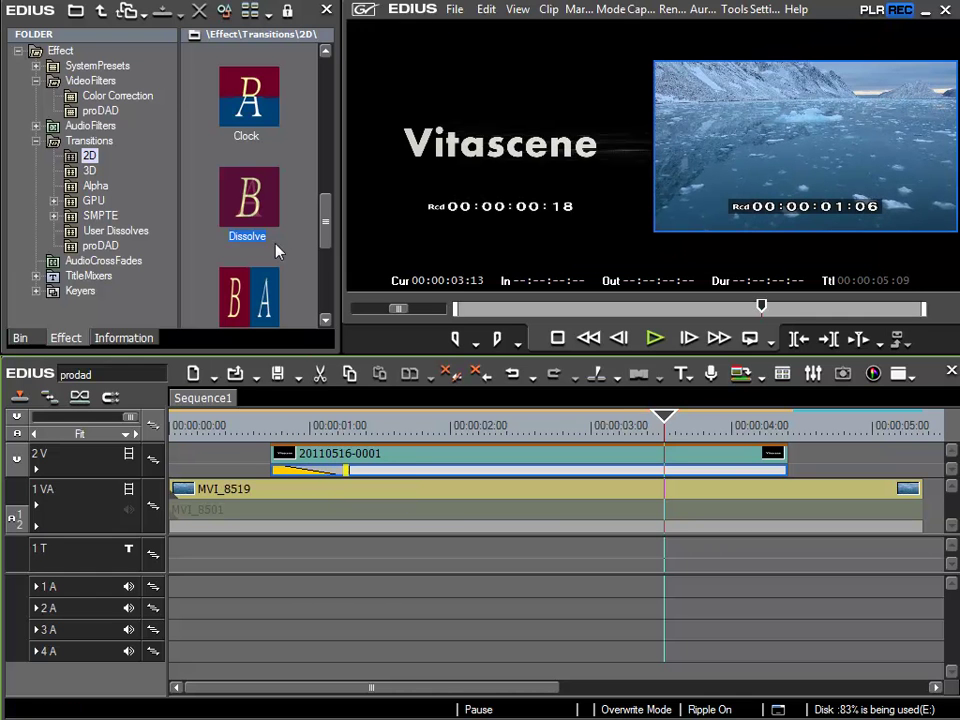
Step: Add a Dissolve to the end of the 2V title clip and play the title from its start
drag(250, 203, 667, 474)
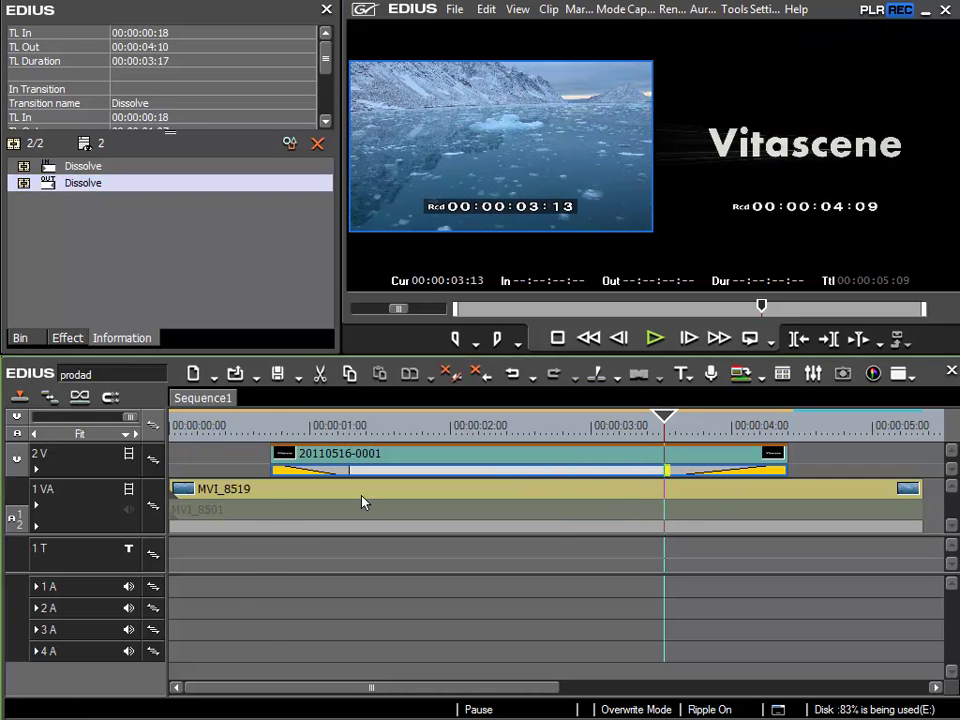
click(271, 428)
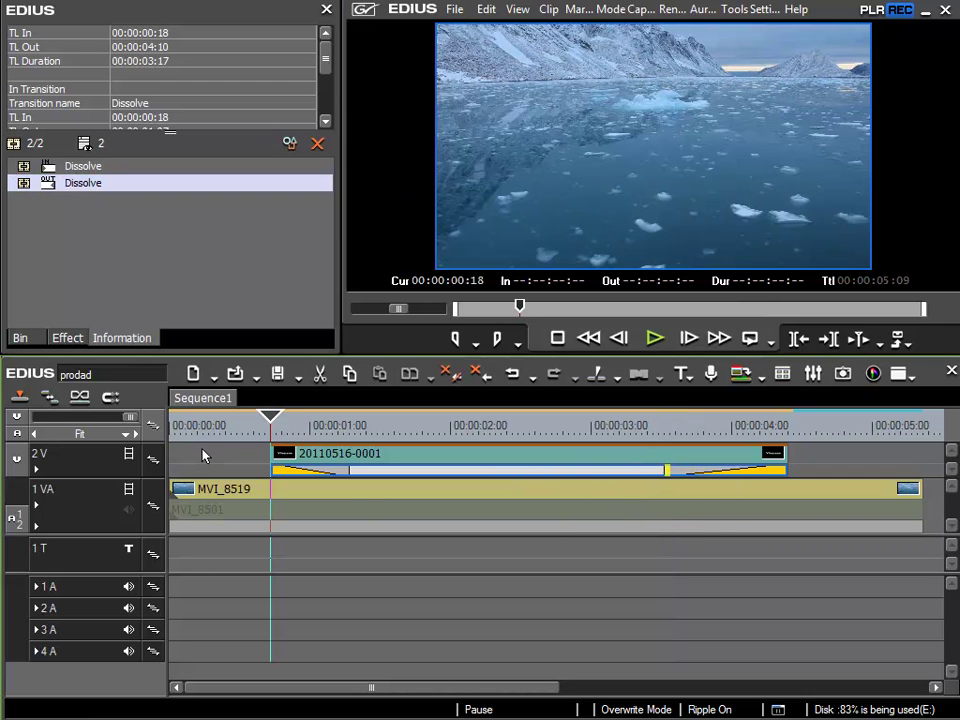
key(space)
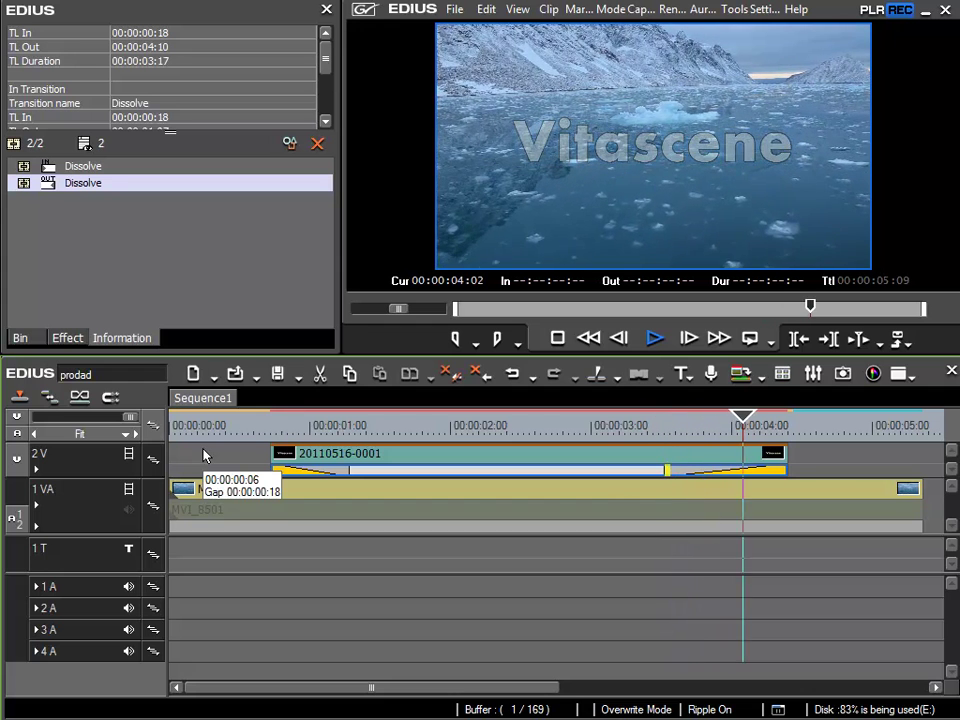
key(space)
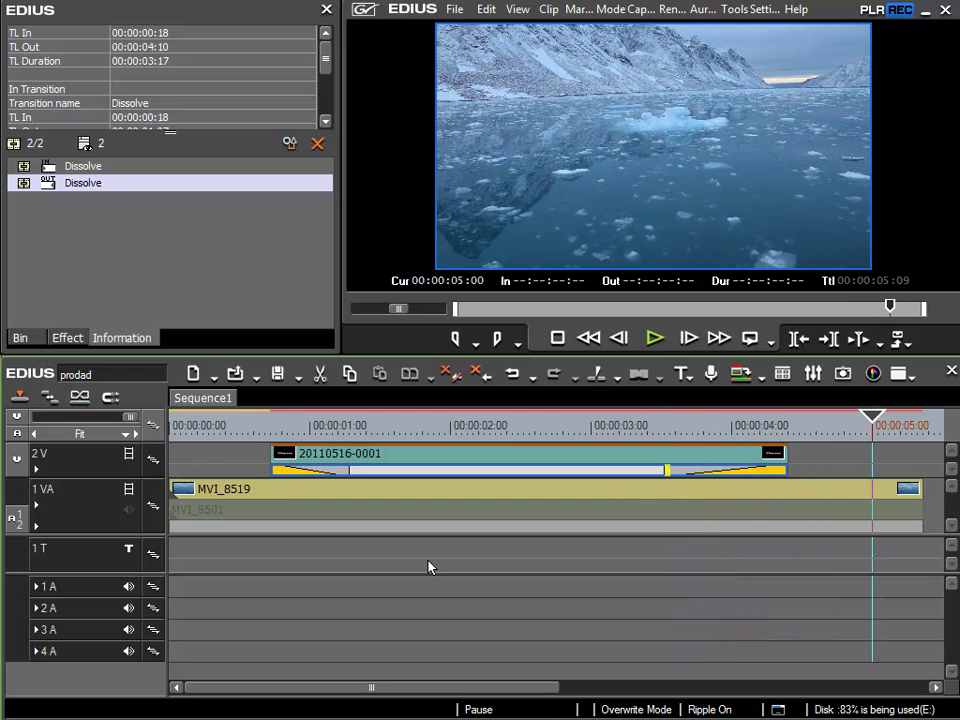